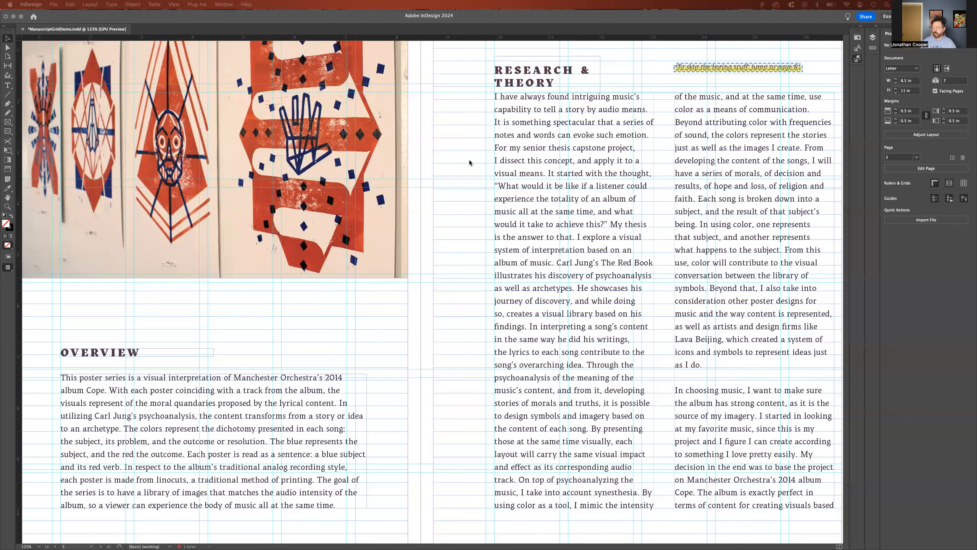
# Step: Select the Research & Theory body text frame and display the document's paragraph styles
pyautogui.click(579, 177)
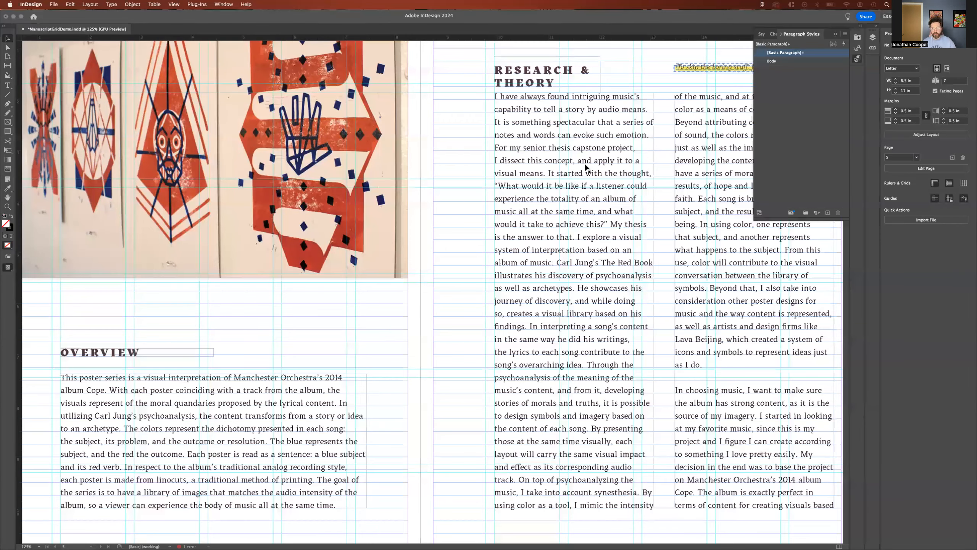
pyautogui.click(849, 62)
pyautogui.click(859, 59)
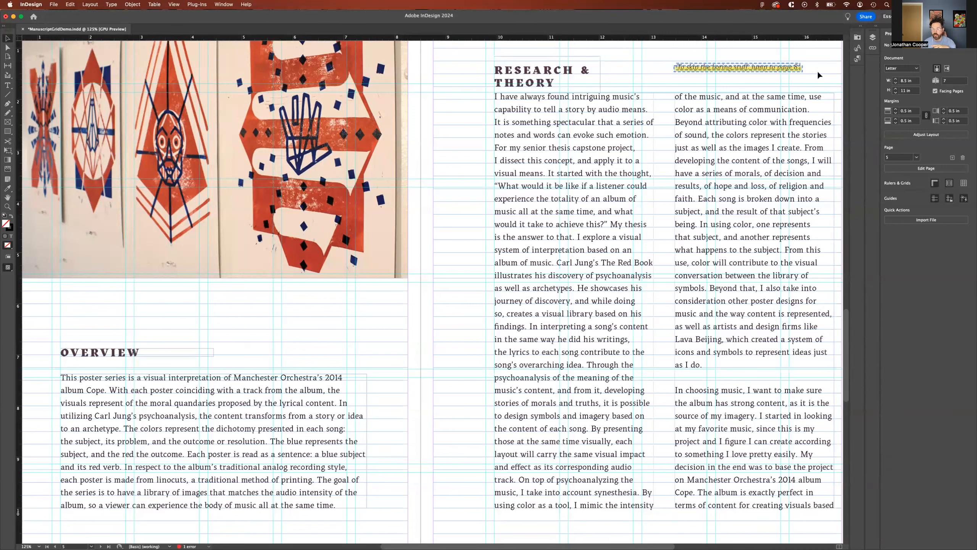
pyautogui.click(819, 94)
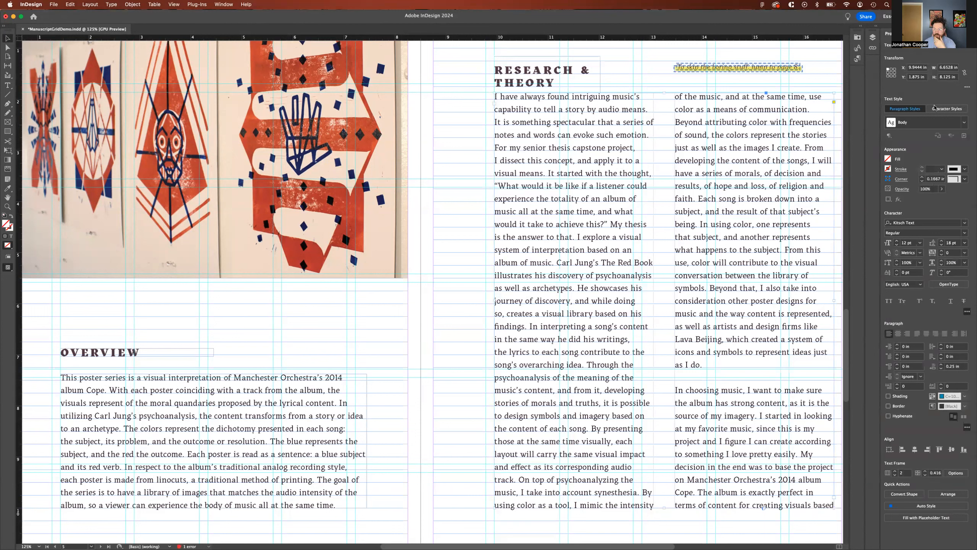
pyautogui.click(956, 112)
pyautogui.click(910, 110)
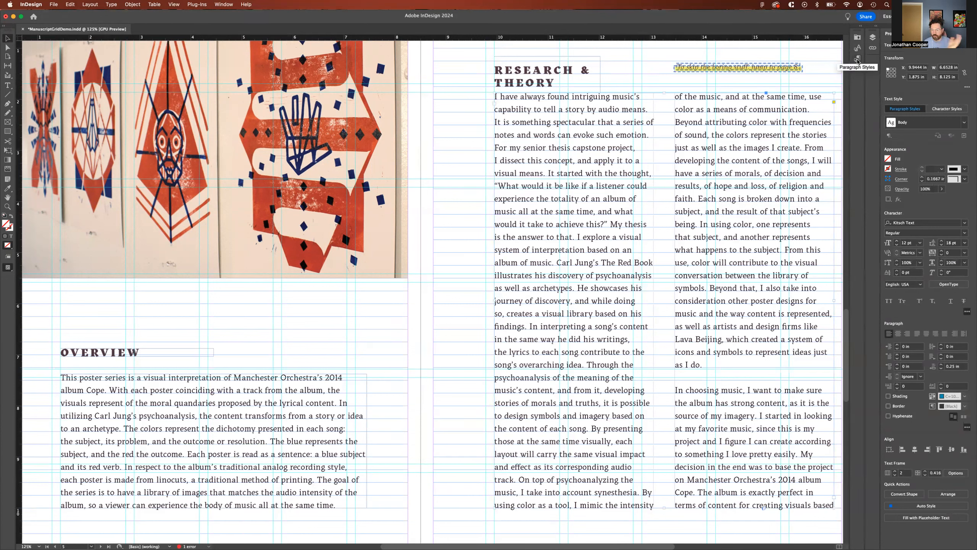
pyautogui.press('super+F11')
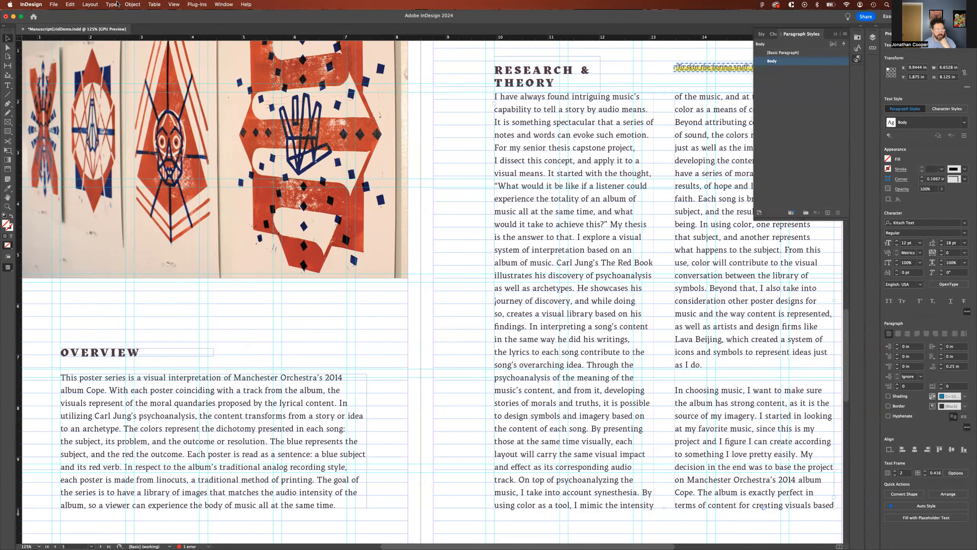
pyautogui.click(117, 5)
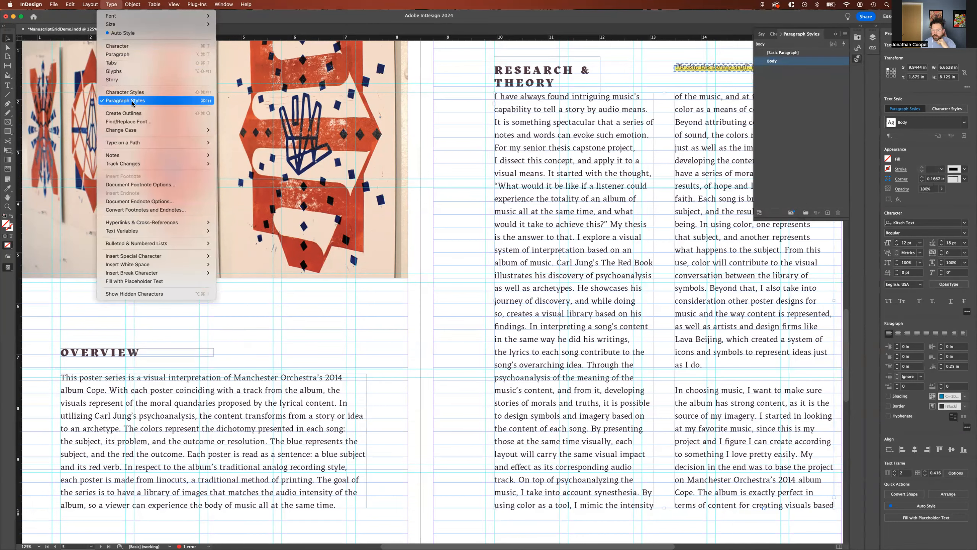
pyautogui.click(795, 119)
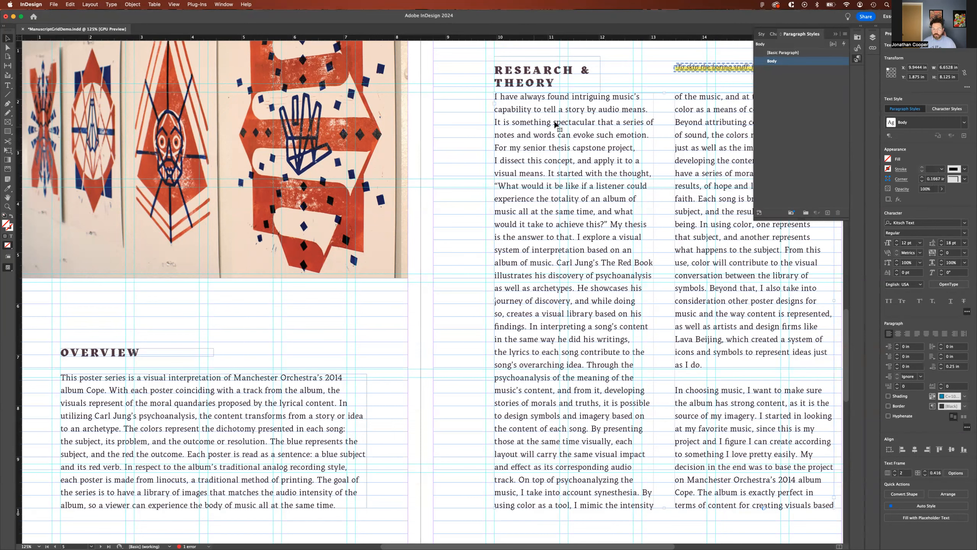
pyautogui.scroll(1, 609, 170)
pyautogui.hscroll(3, 633, 172)
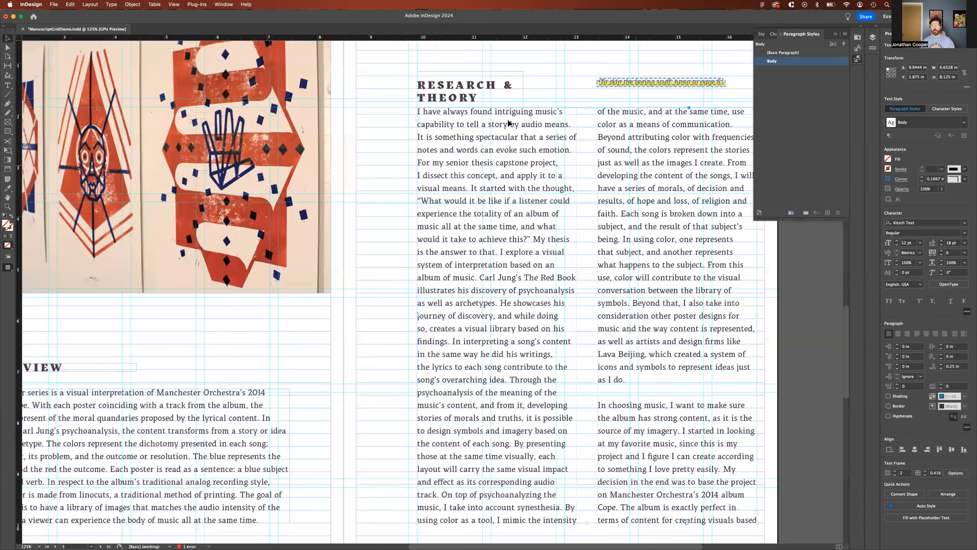
pyautogui.scroll(2, 508, 122)
pyautogui.hscroll(1, 507, 123)
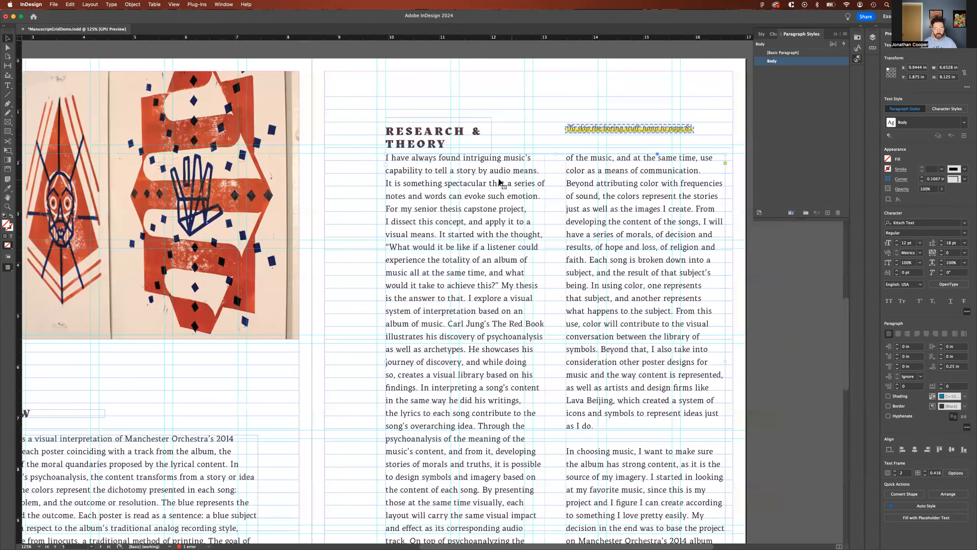
pyautogui.doubleClick(470, 209)
pyautogui.moveTo(418, 183); pyautogui.dragTo(490, 272)
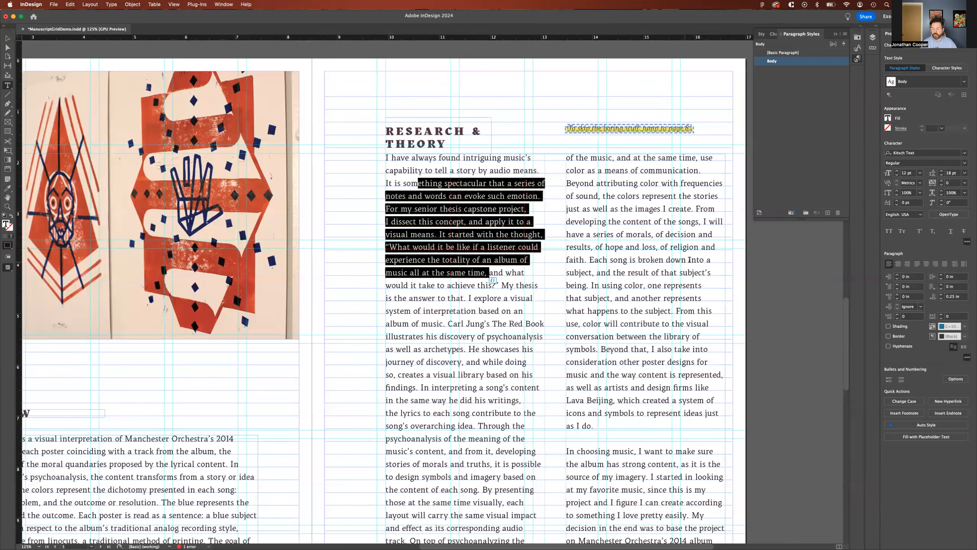
pyautogui.click(451, 222)
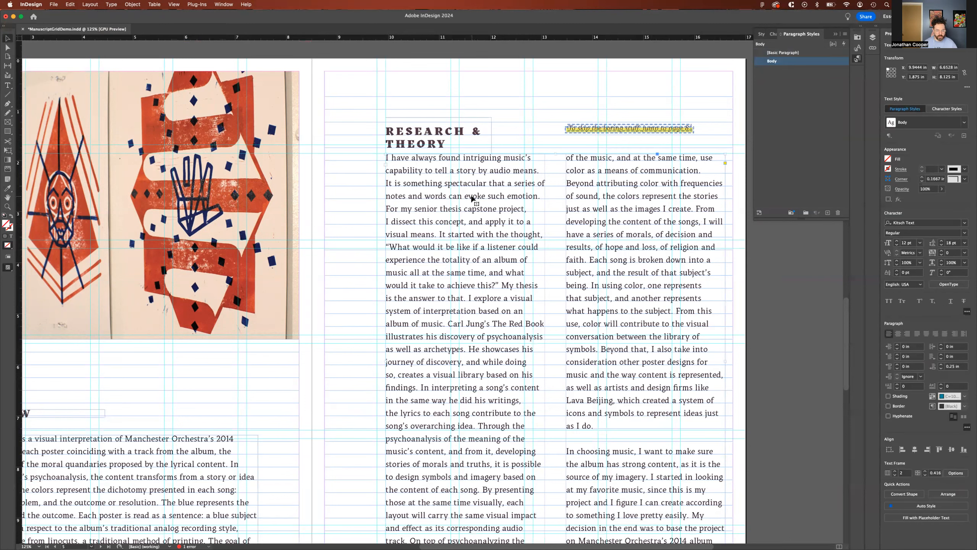
pyautogui.click(457, 196)
pyautogui.moveTo(511, 221); pyautogui.dragTo(464, 180)
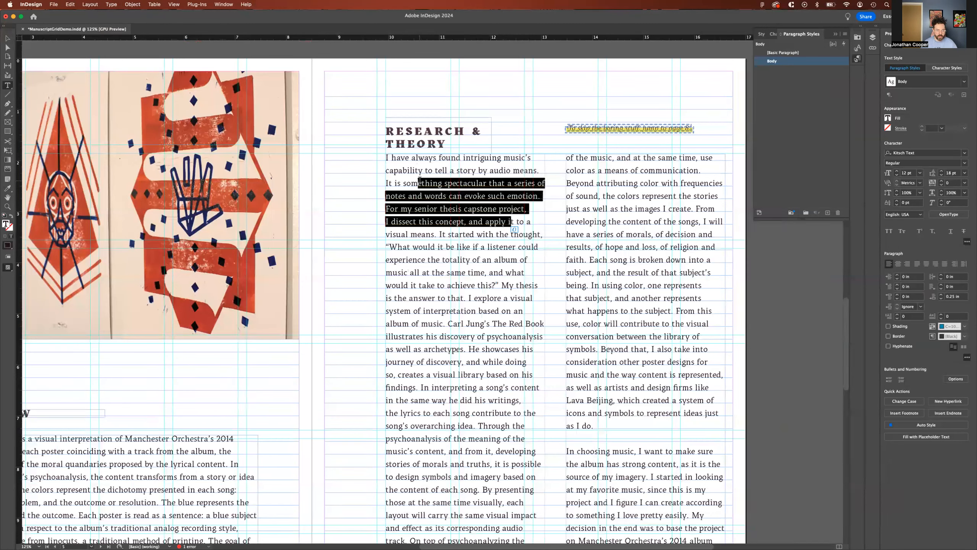
pyautogui.click(6, 40)
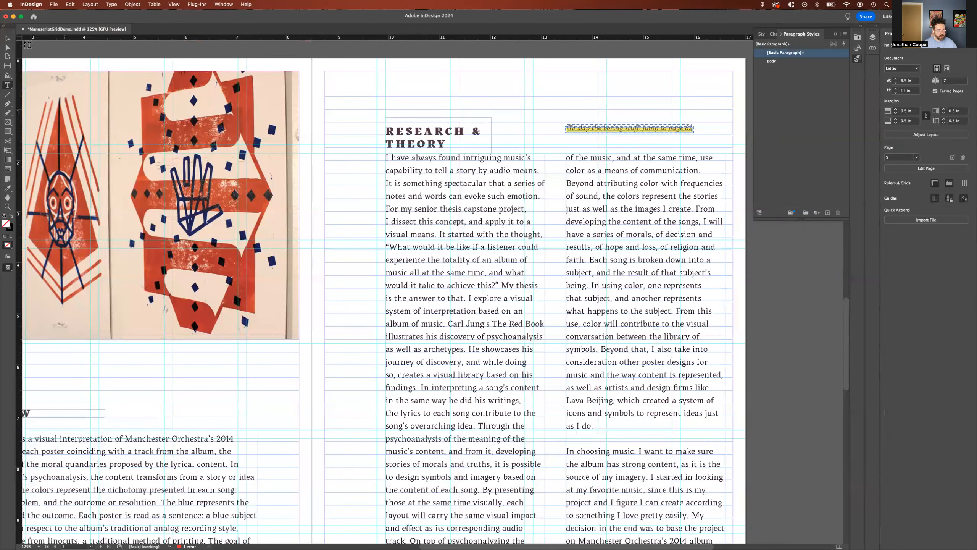
# Step: Create a new paragraph style from the Research & Theory body text and name it Body Fancy
pyautogui.click(432, 276)
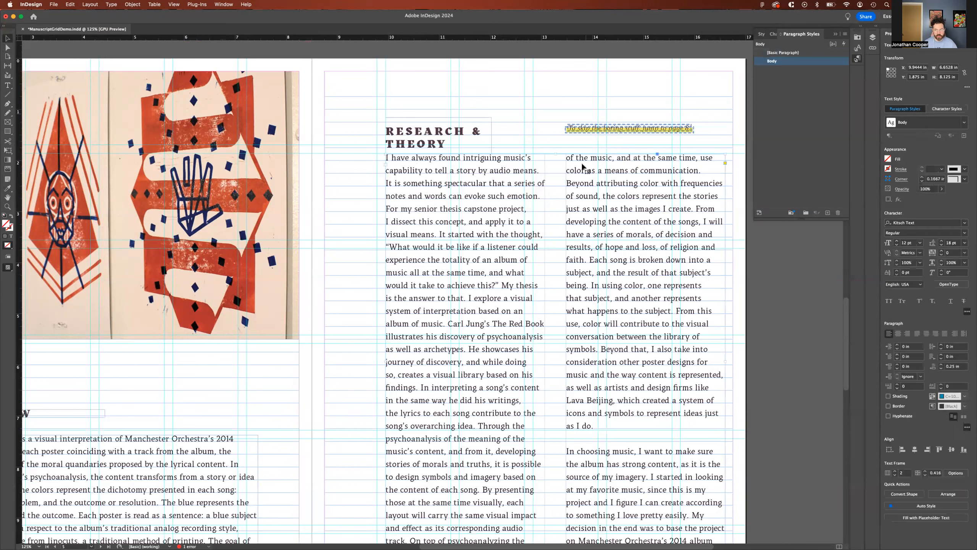
pyautogui.click(828, 213)
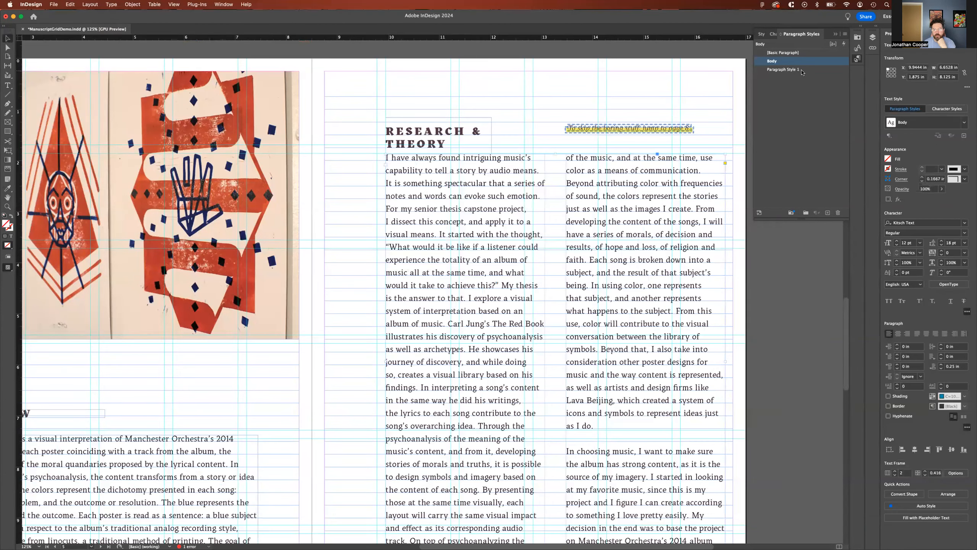
pyautogui.doubleClick(800, 71)
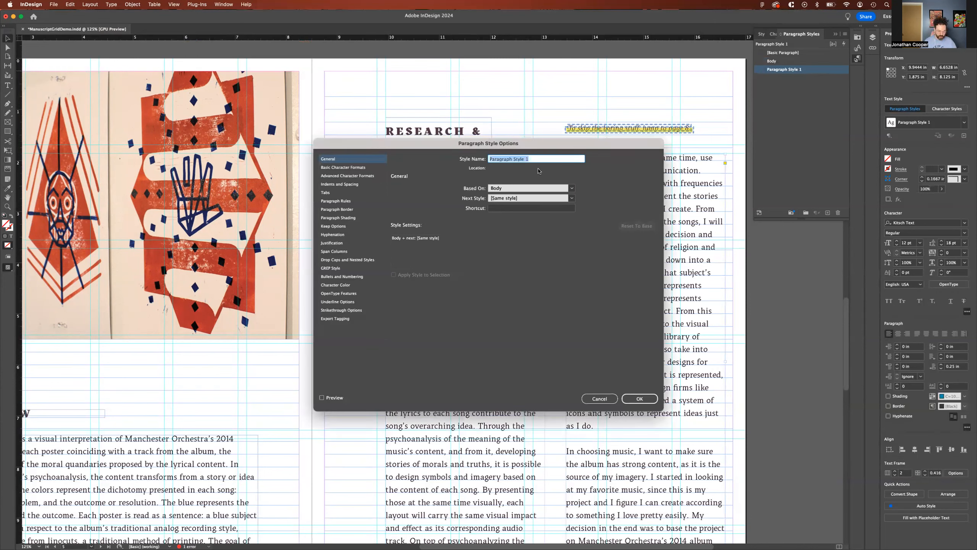
pyautogui.write('Body')
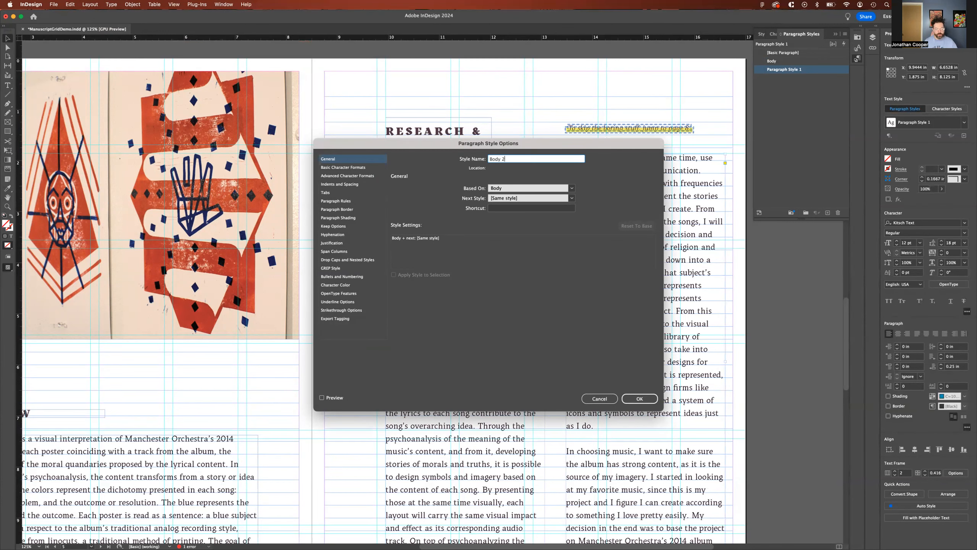
pyautogui.write('Fancy')
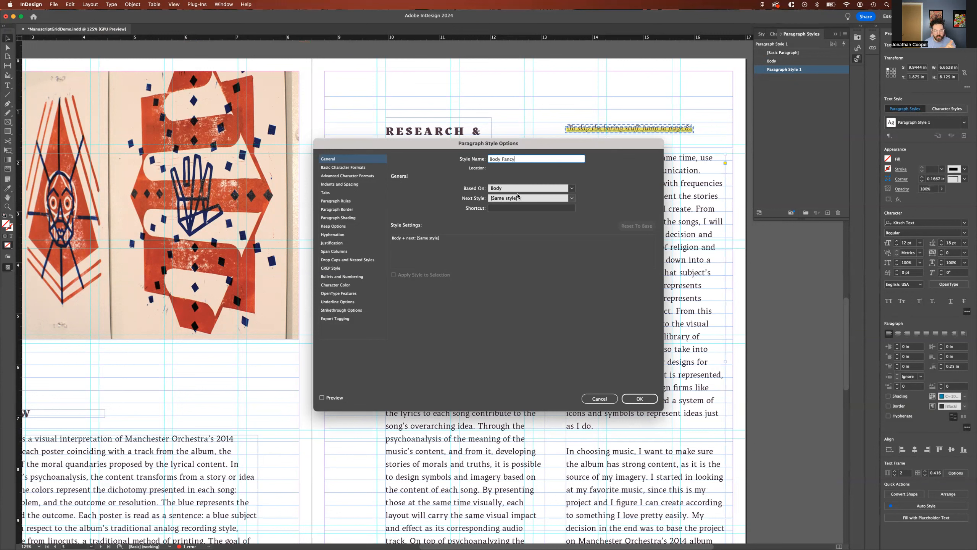
# Step: Review the Body Fancy style's base style, character formats, indents, justification and character color, and accept the style
pyautogui.click(572, 189)
pyautogui.click(572, 189)
pyautogui.click(346, 168)
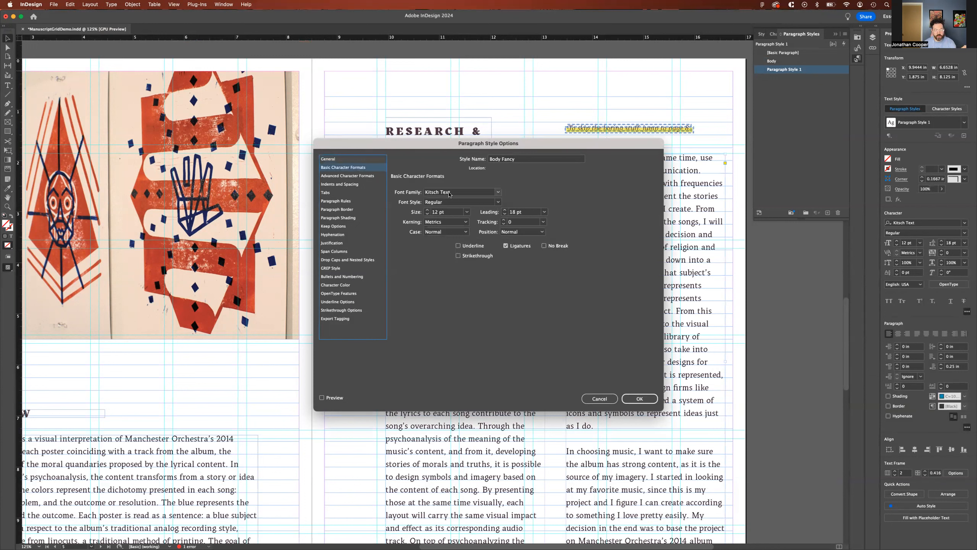
pyautogui.click(498, 202)
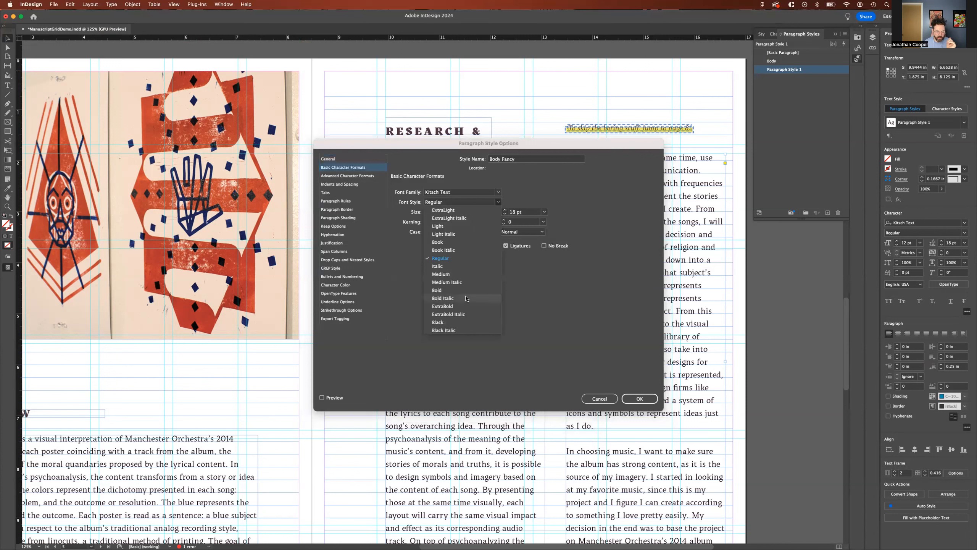
pyautogui.click(567, 313)
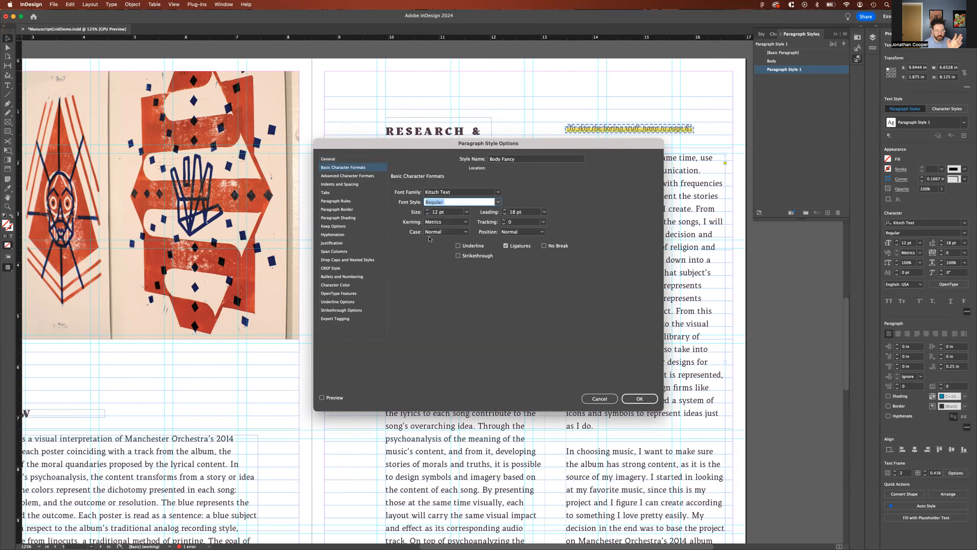
pyautogui.click(346, 178)
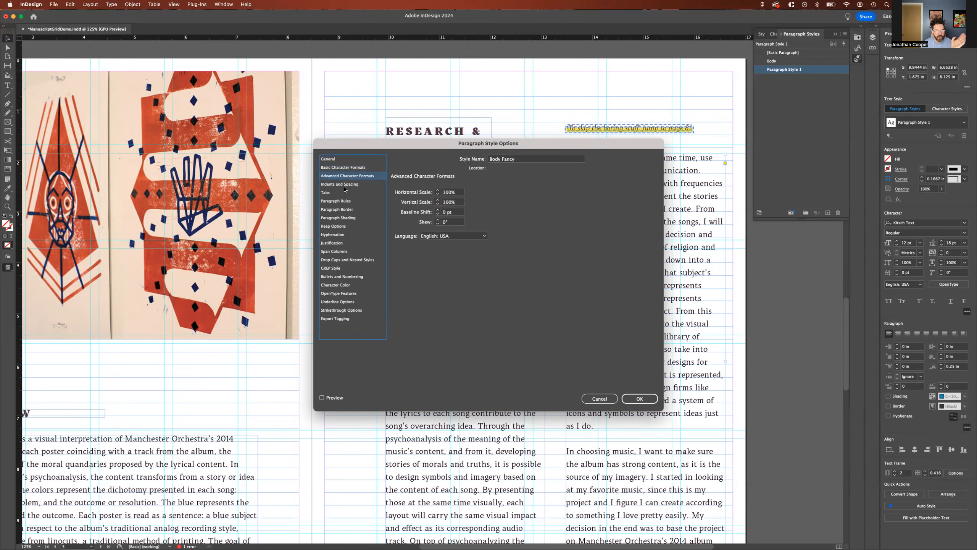
pyautogui.click(348, 184)
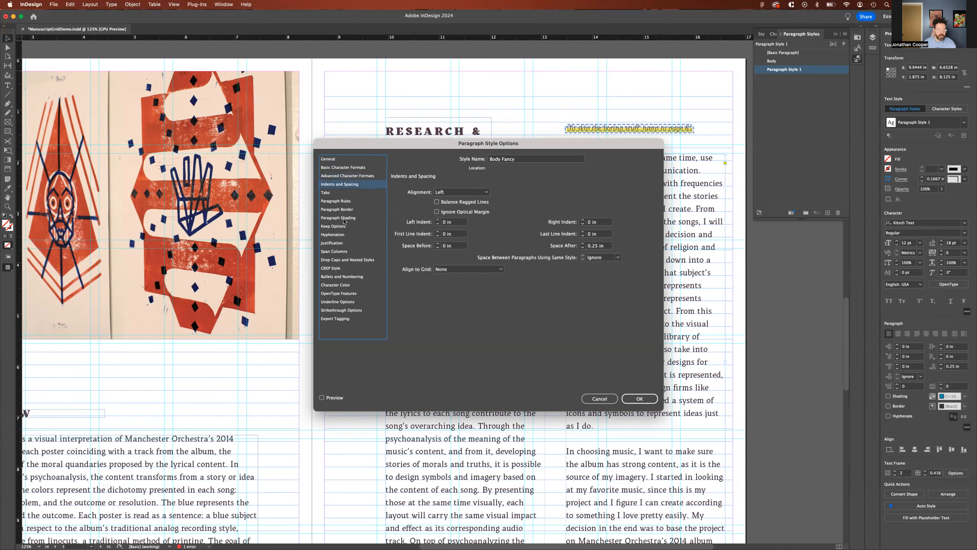
pyautogui.click(339, 234)
pyautogui.click(339, 243)
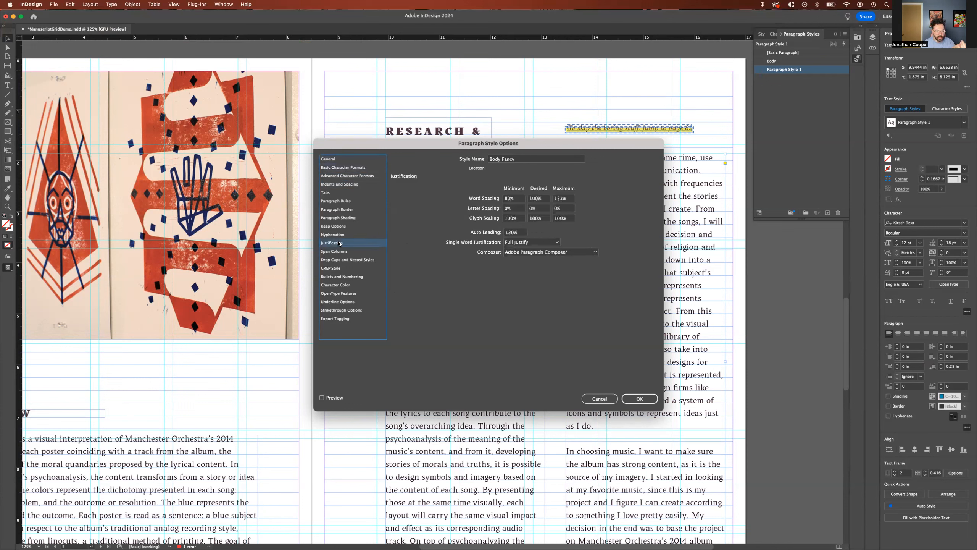
pyautogui.click(345, 285)
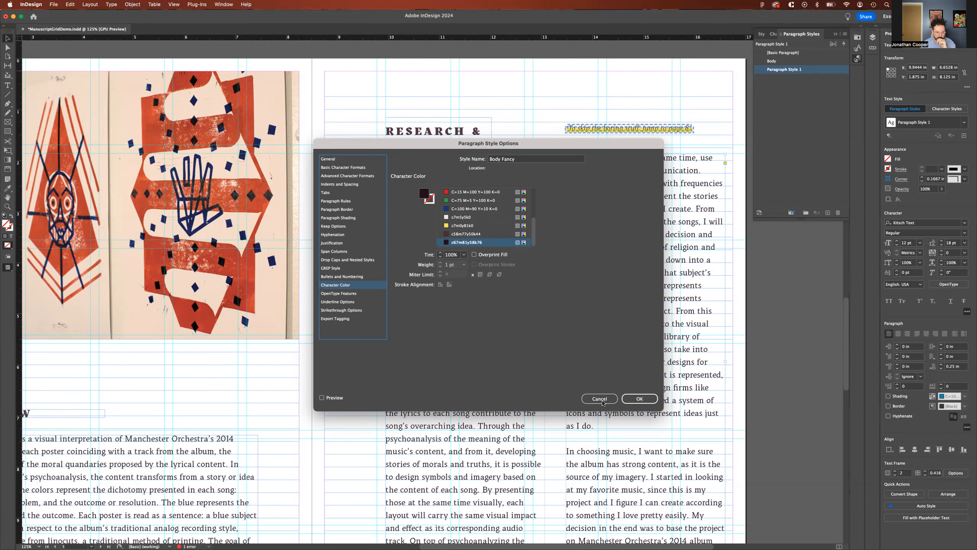
pyautogui.click(625, 400)
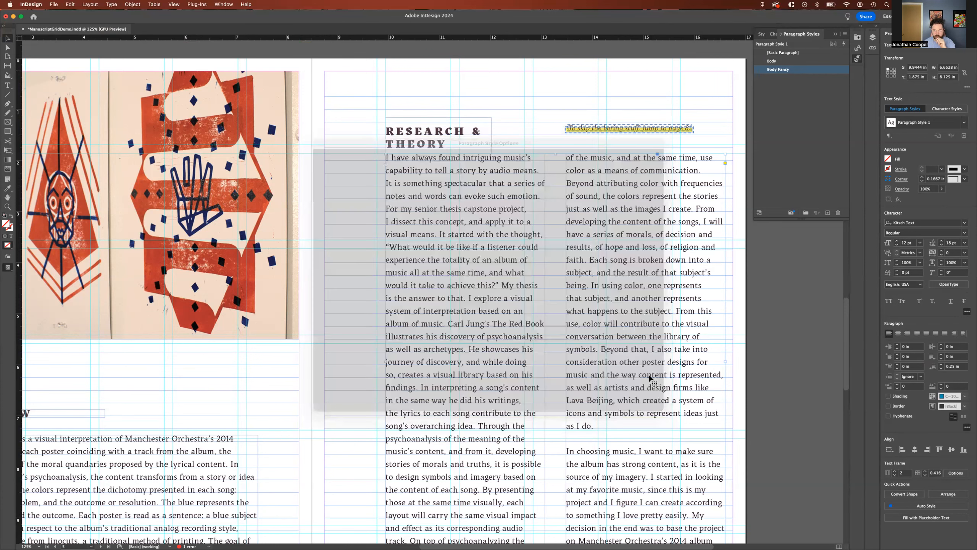
# Step: Change the font of the whole Overview paragraph to Helvetica Neue Condensed Bold
pyautogui.click(799, 315)
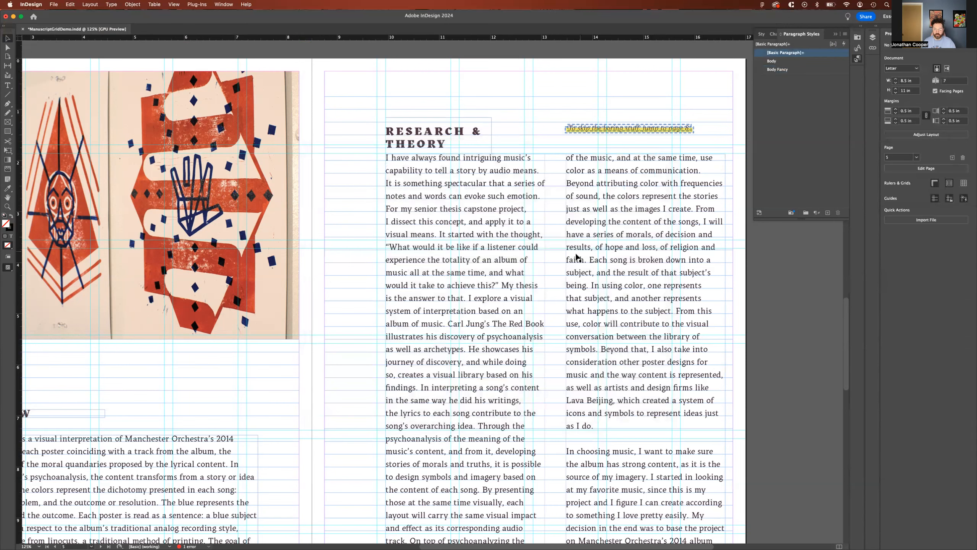
pyautogui.moveTo(592, 256); pyautogui.dragTo(592, 254)
pyautogui.scroll(-5, 227, 372)
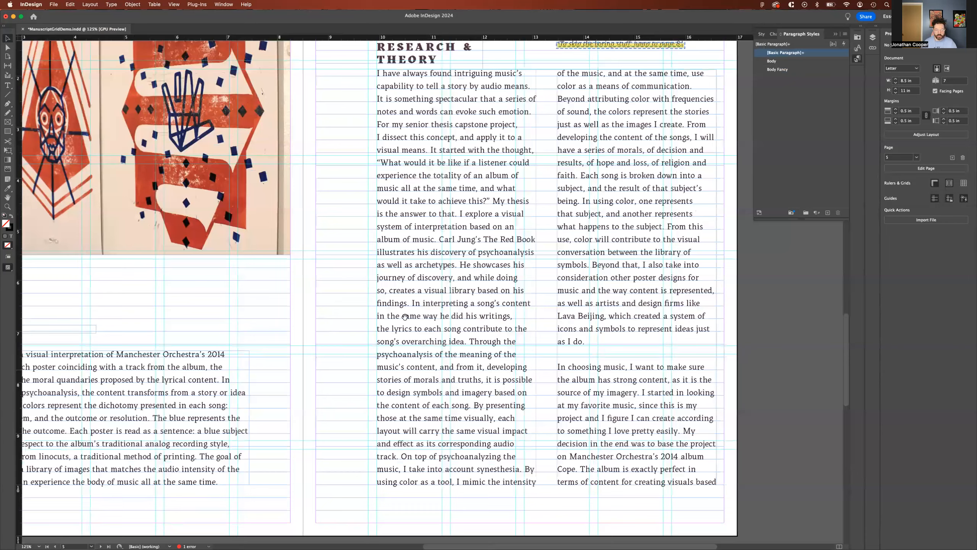
pyautogui.hscroll(-5, 371, 388)
pyautogui.click(371, 389)
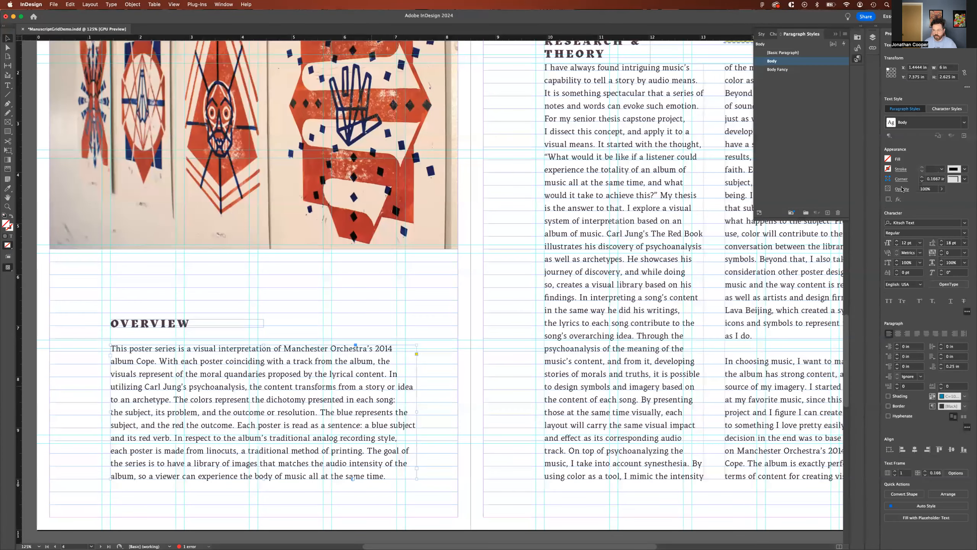
pyautogui.press('t')
pyautogui.press('super+a')
pyautogui.click(965, 153)
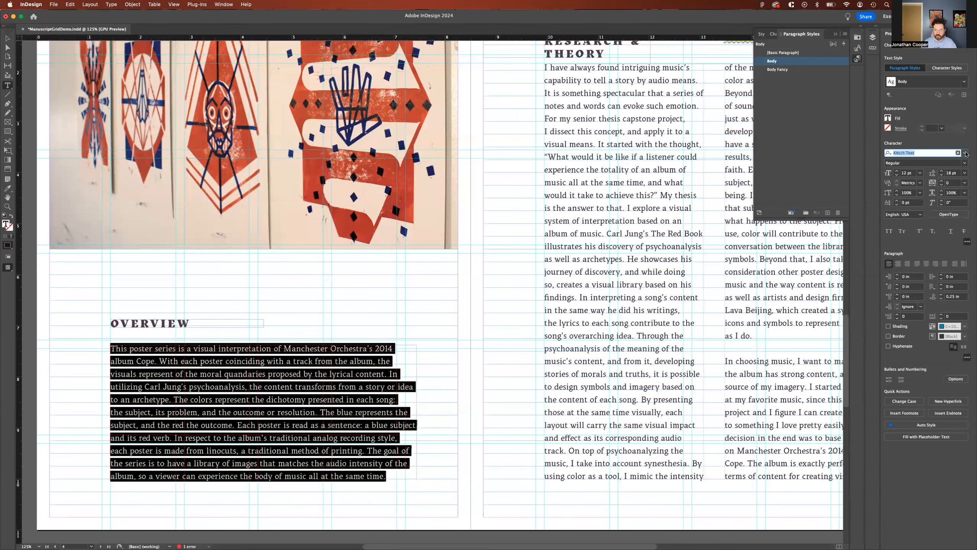
pyautogui.click(965, 153)
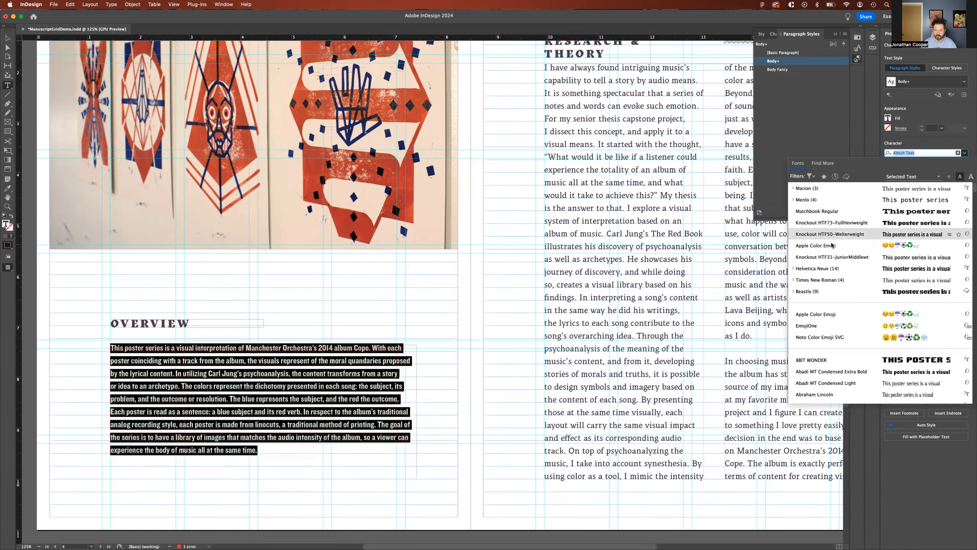
pyautogui.press('Up')
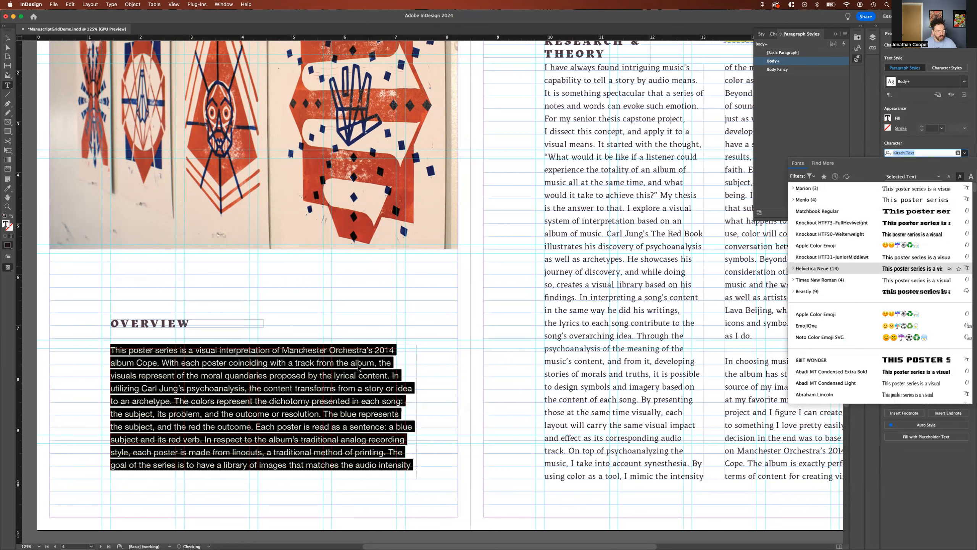
pyautogui.click(377, 341)
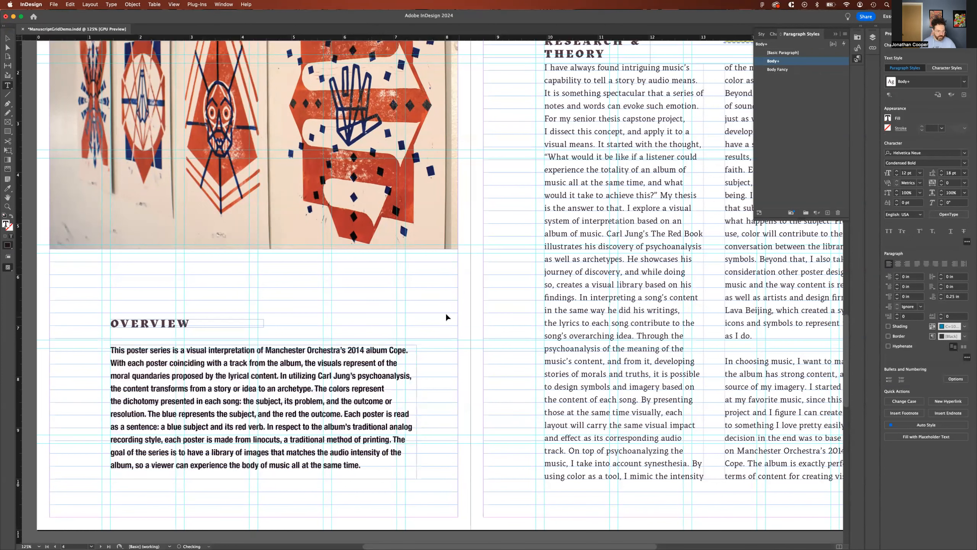
# Step: Apply the Body Fancy paragraph style to the Overview text frame, clearing its formatting overrides
pyautogui.press('Escape')
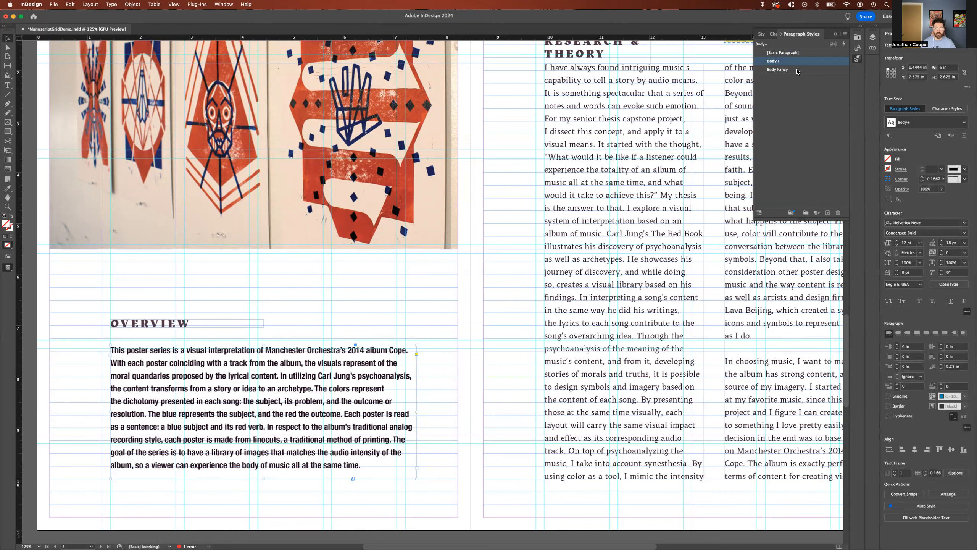
pyautogui.keyDown('alt'); pyautogui.click(796, 71); pyautogui.keyUp('alt')
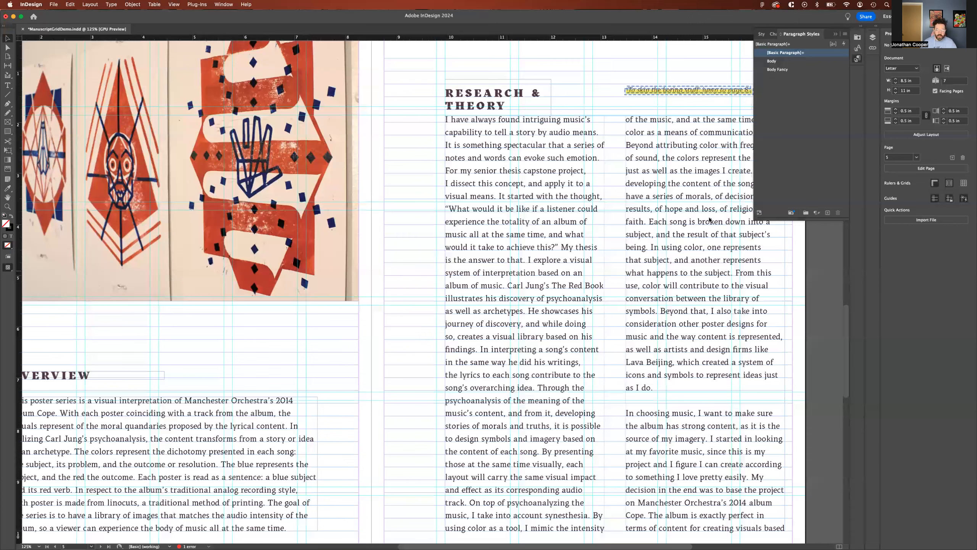
# Step: Try to apply the Body paragraph style to the first text column on page 6 and the text frame beneath the painting on page 7
pyautogui.click(503, 273)
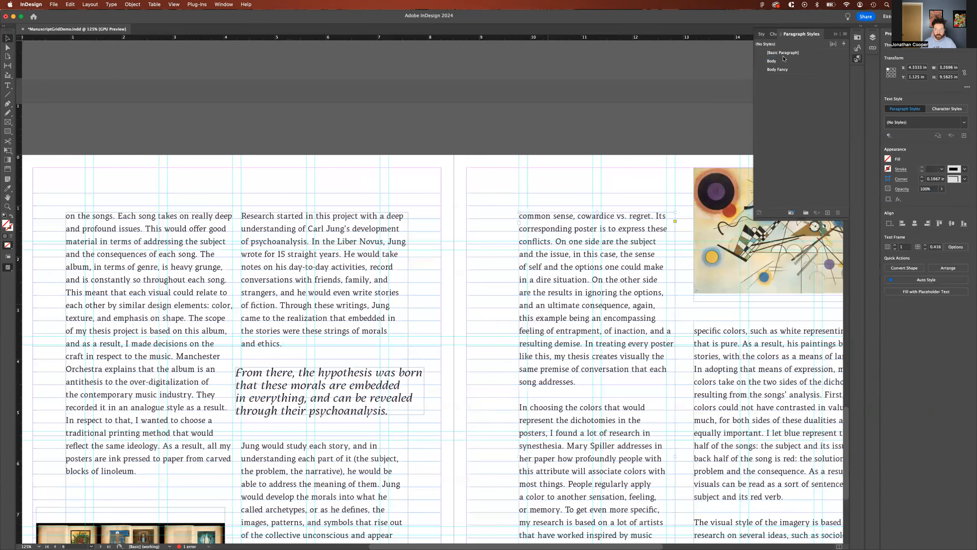
pyautogui.click(202, 263)
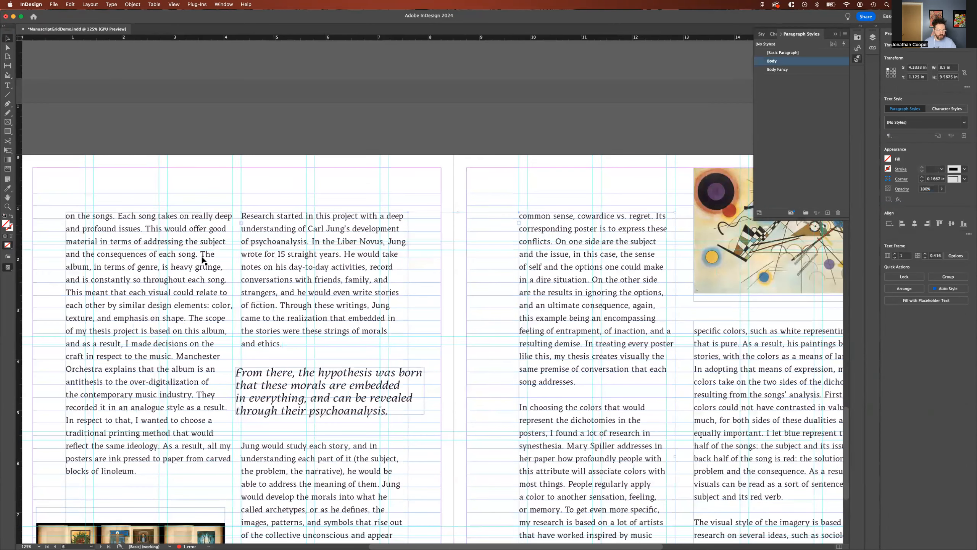
pyautogui.click(797, 61)
pyautogui.click(784, 347)
pyautogui.click(802, 61)
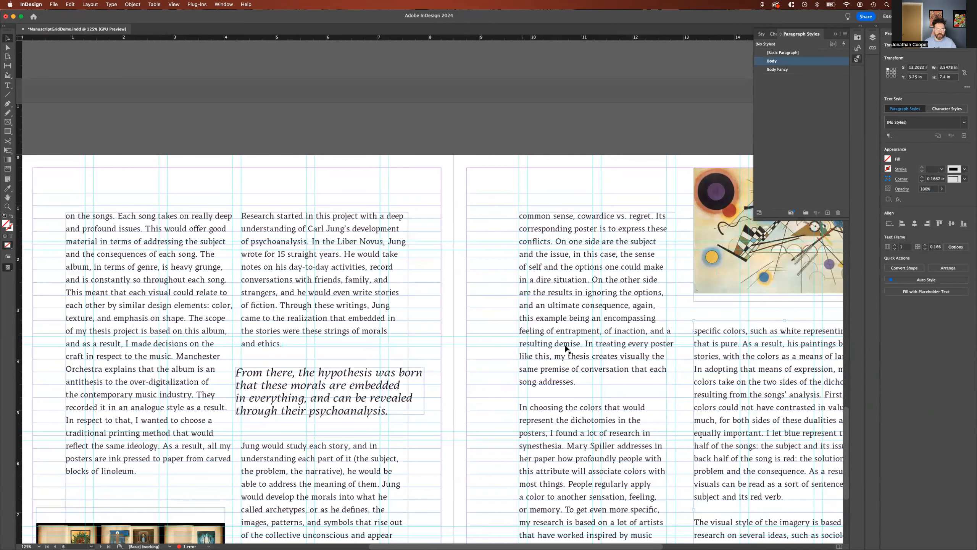
pyautogui.press('super+shift+a')
# Step: Select the text frame beneath the painting, then the first column on page 6, and try to assign the Body paragraph style again
pyautogui.scroll(-2, 565, 347)
pyautogui.scroll(-5, 756, 324)
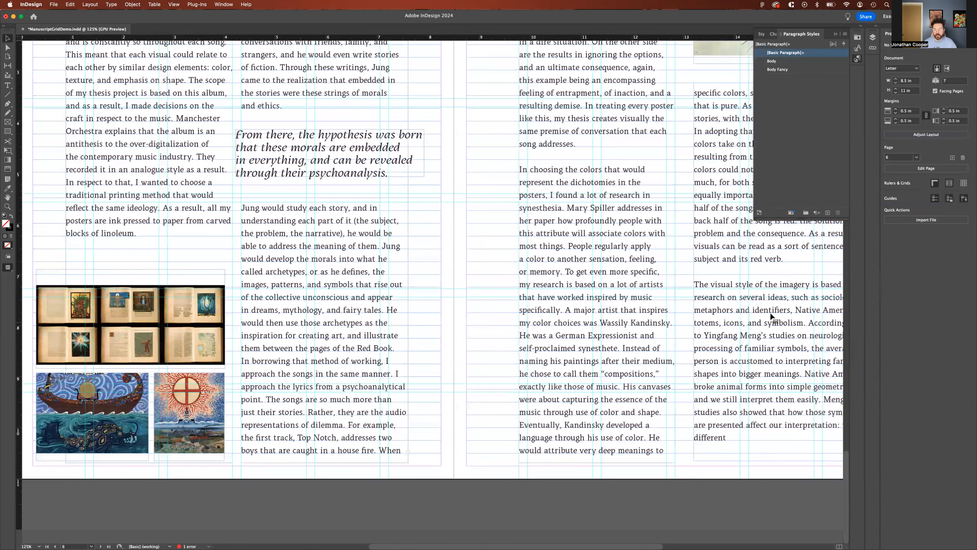
pyautogui.click(727, 360)
pyautogui.hscroll(4, 635, 349)
pyautogui.scroll(2, 635, 349)
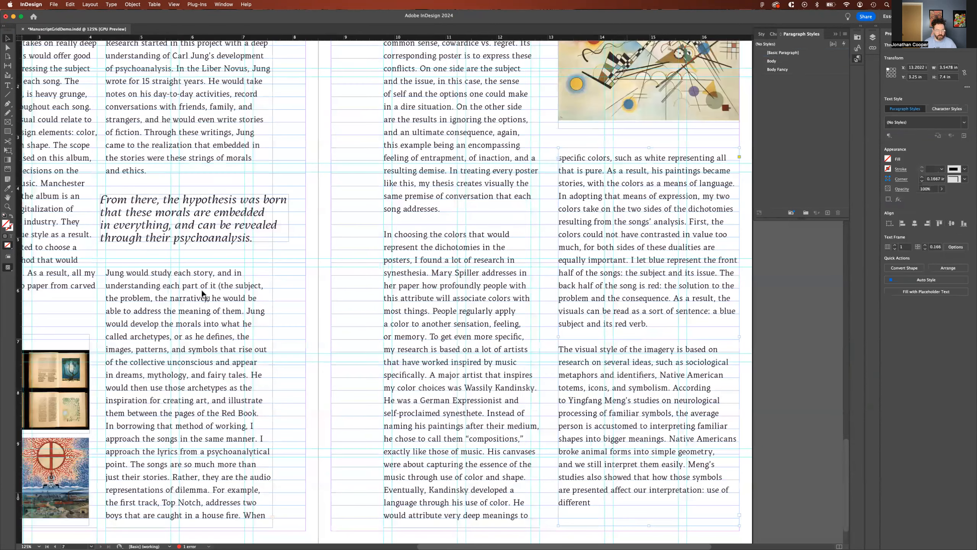
pyautogui.click(72, 109)
pyautogui.click(793, 61)
# Step: Check which paragraph style is assigned to the body text frames on the Research & Theory spread and the following spread
pyautogui.scroll(5, 630, 189)
pyautogui.scroll(10, 630, 192)
pyautogui.scroll(-9, 630, 191)
pyautogui.click(474, 260)
pyautogui.scroll(-5, 465, 238)
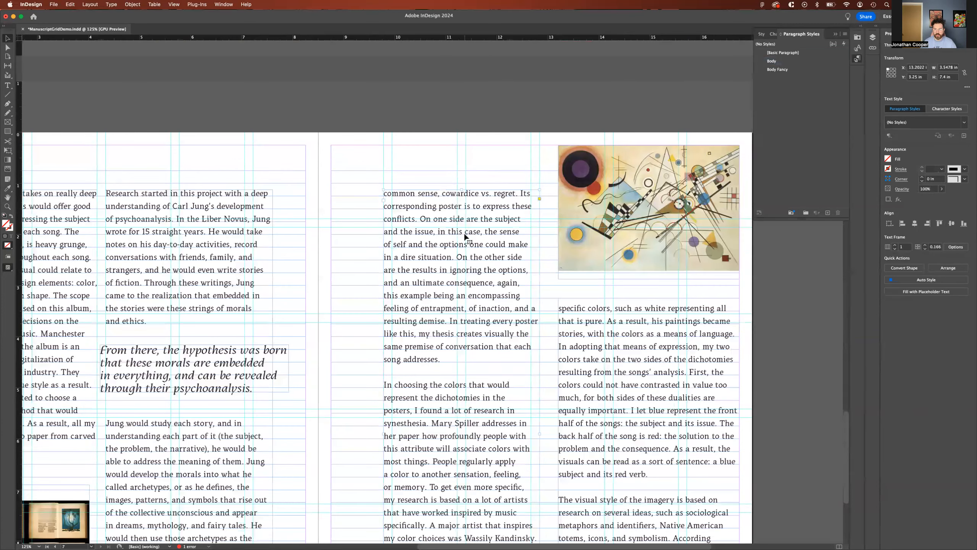
pyautogui.click(658, 319)
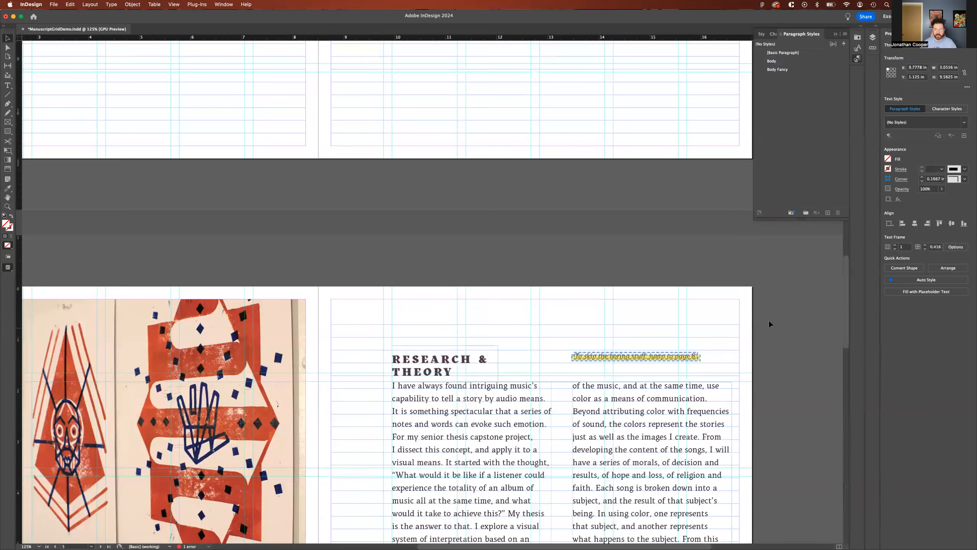
# Step: With no text frame selected, edit the Body paragraph style with preview on and set its font size to 10 pt
pyautogui.scroll(-4, 768, 321)
pyautogui.click(769, 322)
pyautogui.click(797, 62)
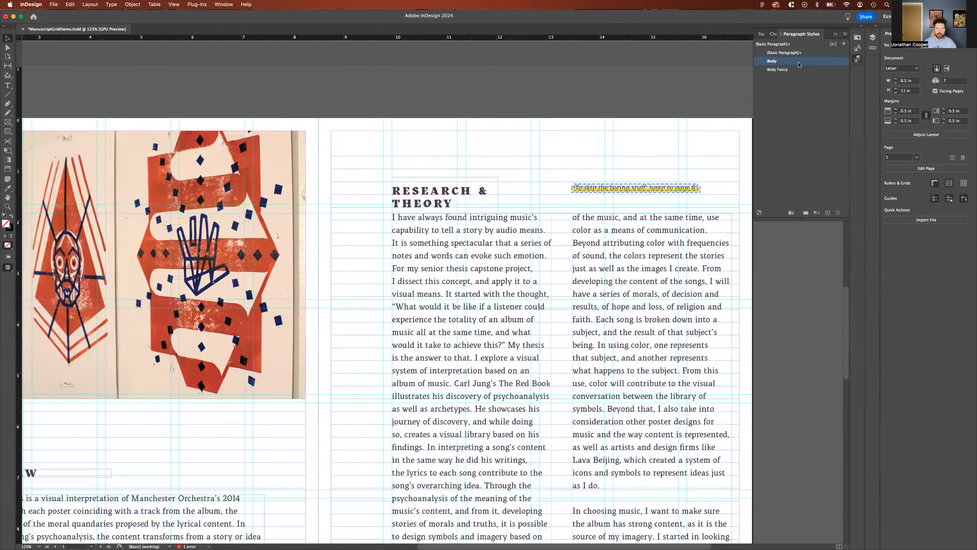
pyautogui.doubleClick(798, 62)
pyautogui.click(322, 397)
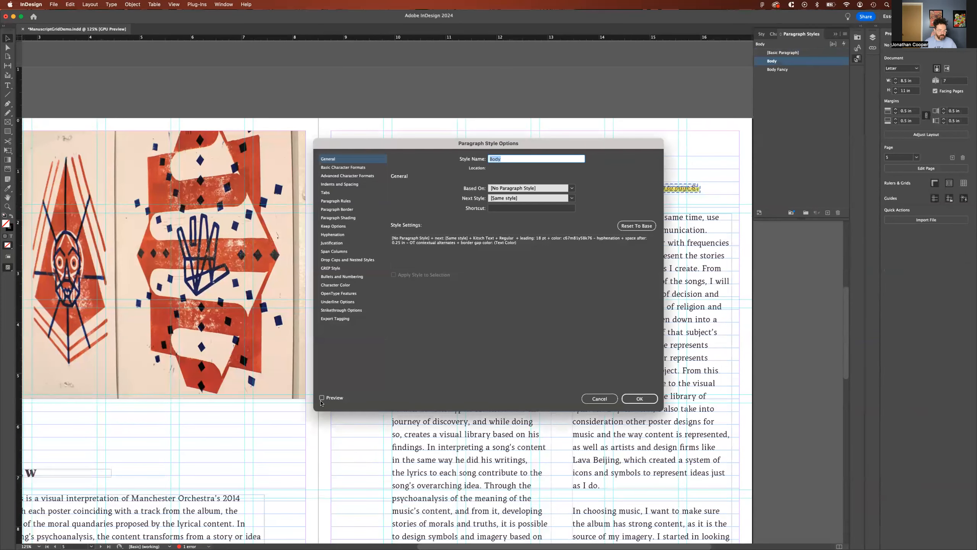
pyautogui.moveTo(335, 145); pyautogui.dragTo(139, 126)
pyautogui.click(138, 146)
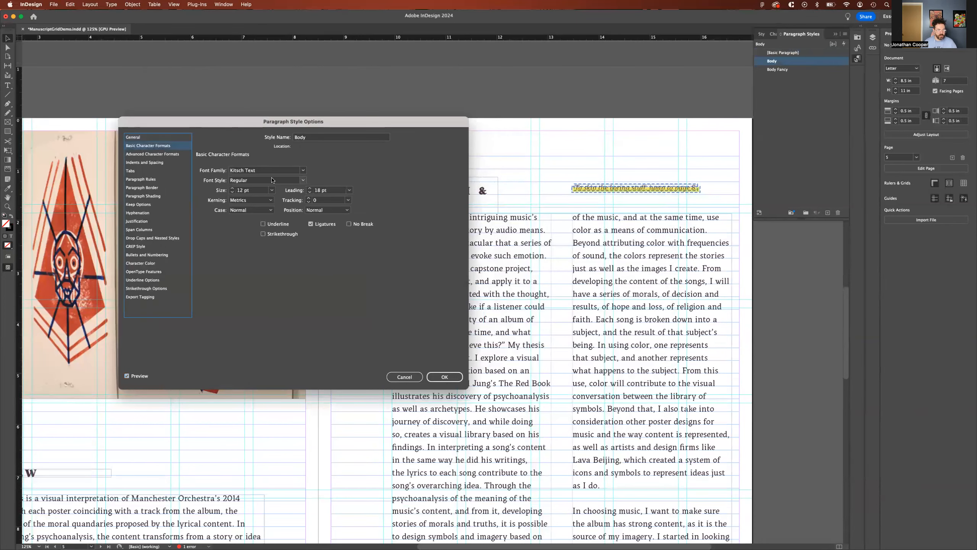
pyautogui.click(232, 193)
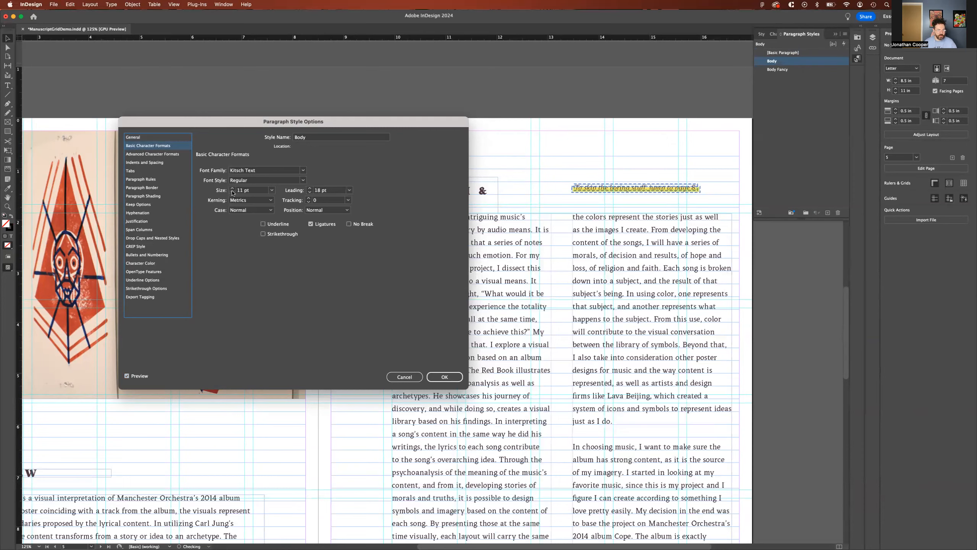
pyautogui.click(232, 192)
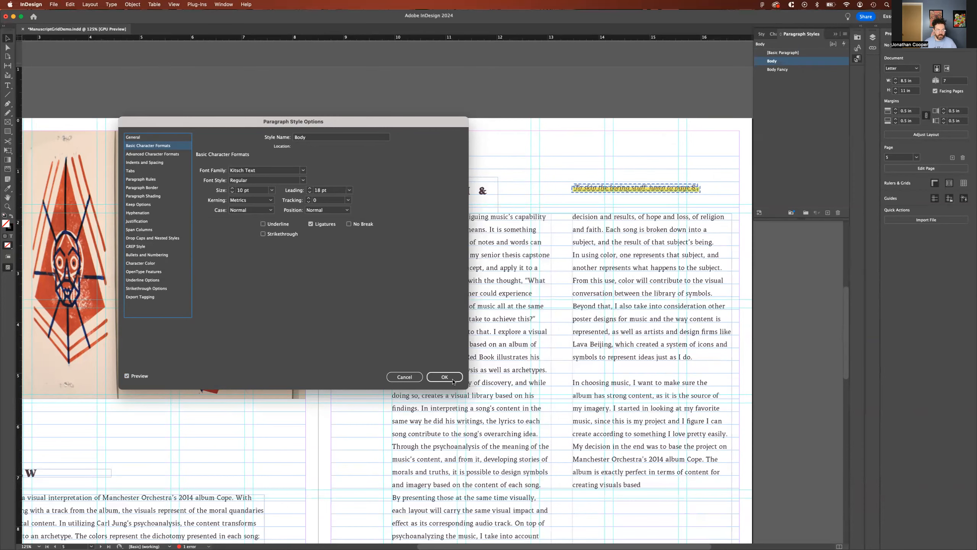
pyautogui.click(445, 377)
# Step: Create a new character style from the Research & Theory text and set its character color to C=15 M=100 Y=100 K=0
pyautogui.scroll(-15, 377, 356)
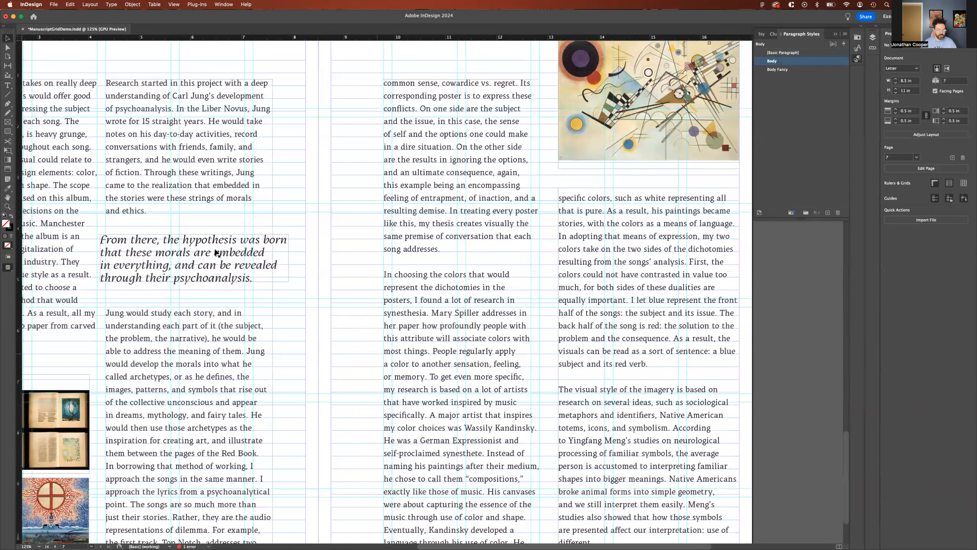
pyautogui.scroll(10, 609, 283)
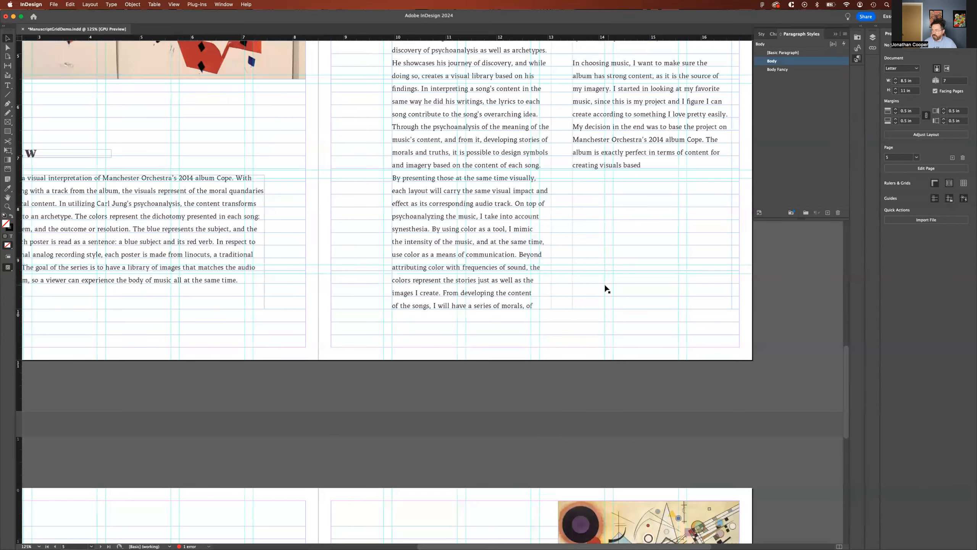
pyautogui.scroll(5, 607, 288)
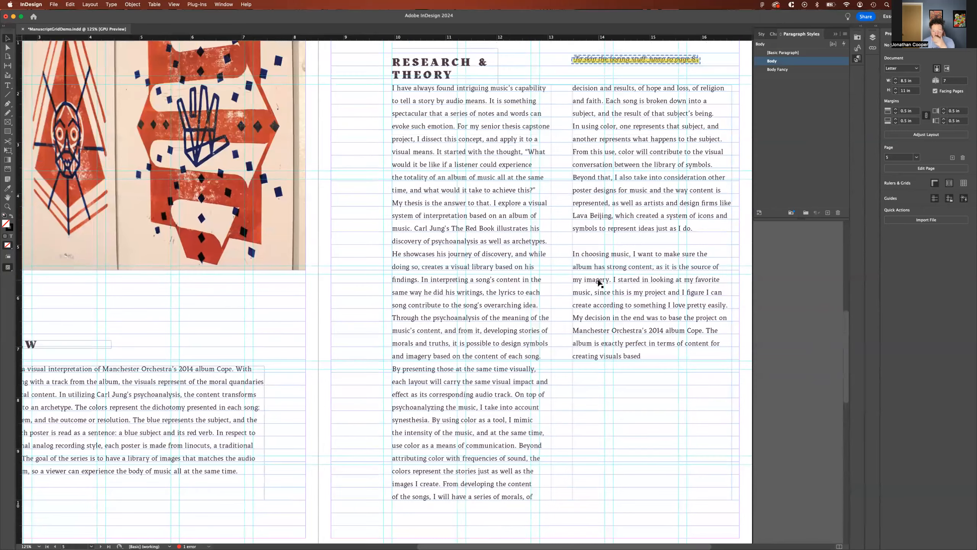
pyautogui.doubleClick(435, 242)
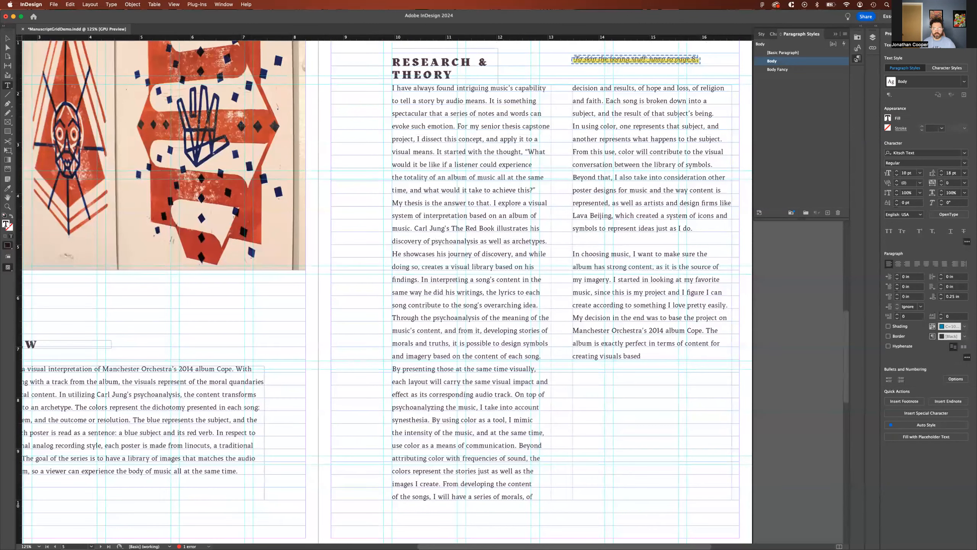
pyautogui.click(772, 36)
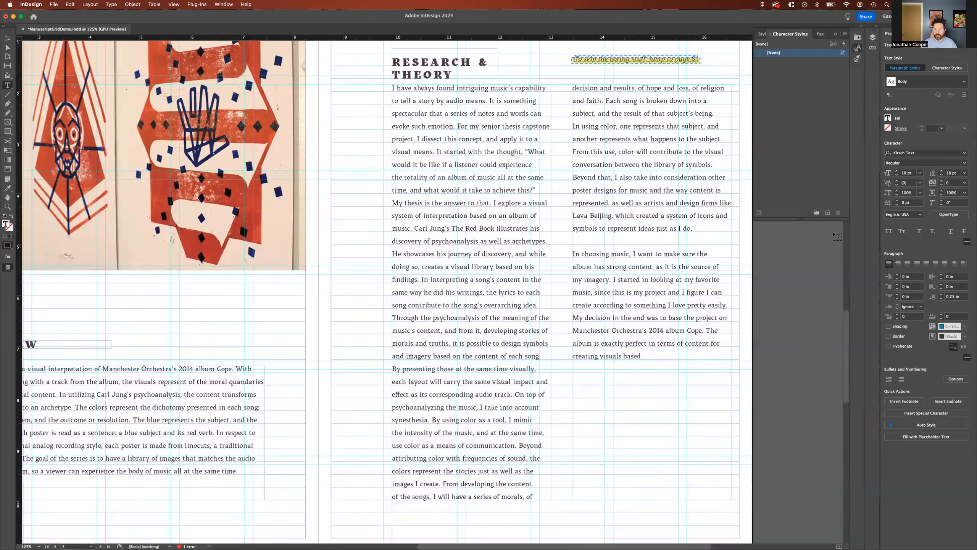
pyautogui.click(827, 213)
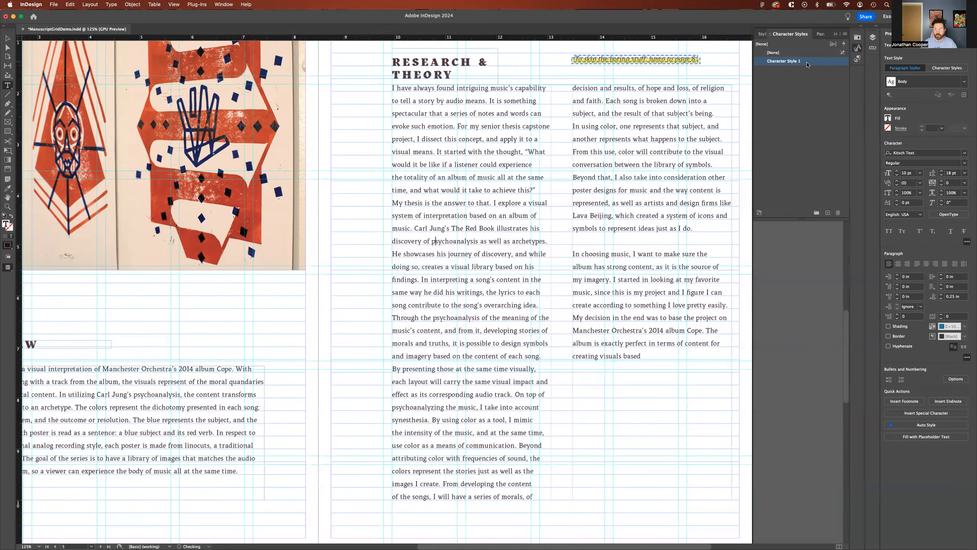
pyautogui.doubleClick(807, 64)
pyautogui.click(385, 200)
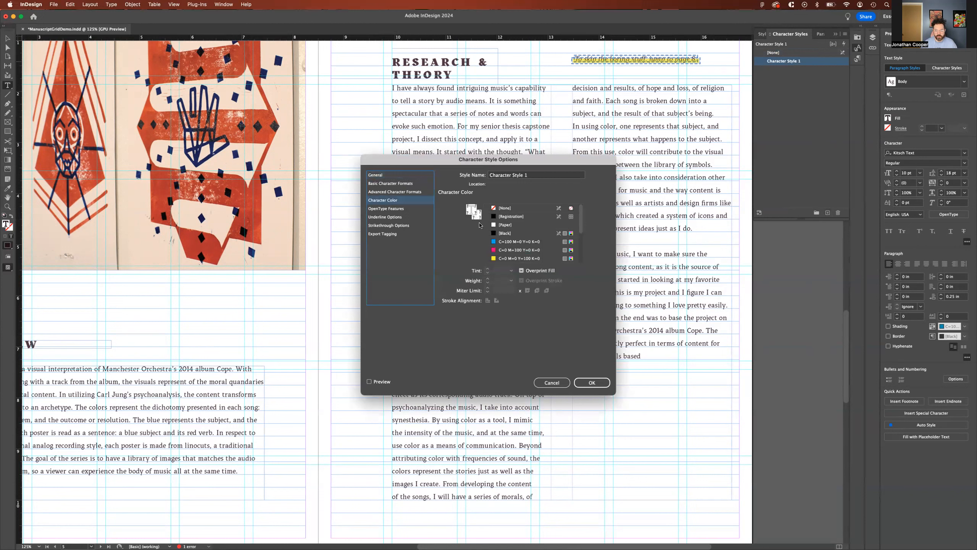
pyautogui.scroll(-5, 517, 242)
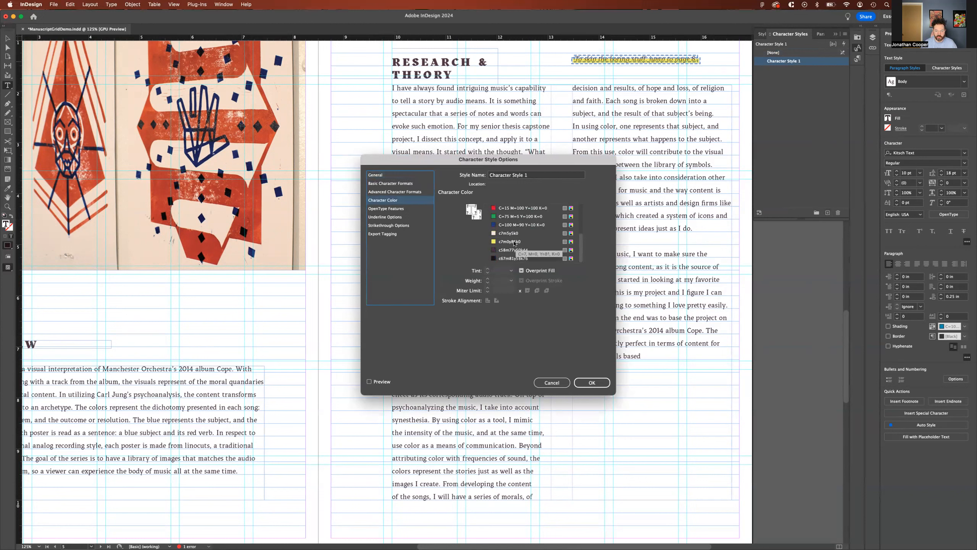
pyautogui.click(503, 209)
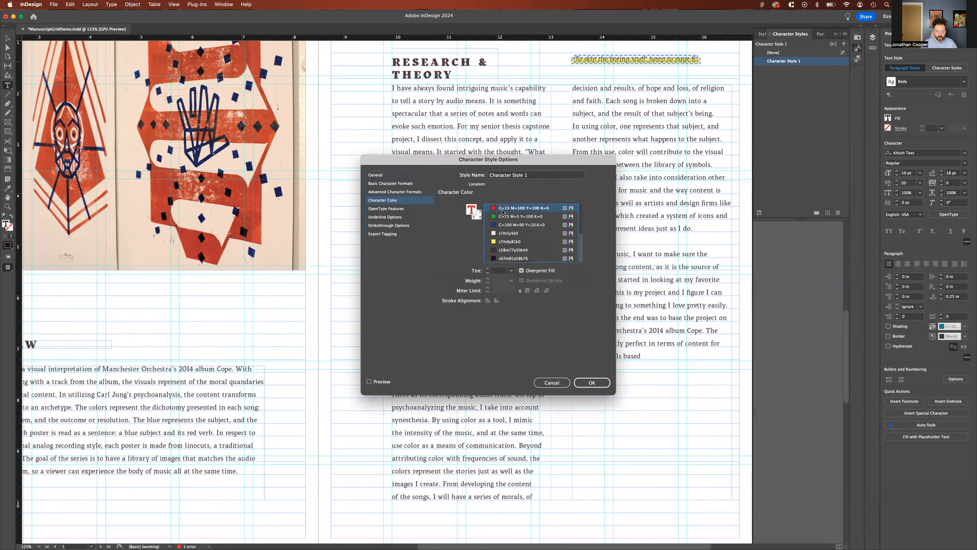
pyautogui.click(592, 382)
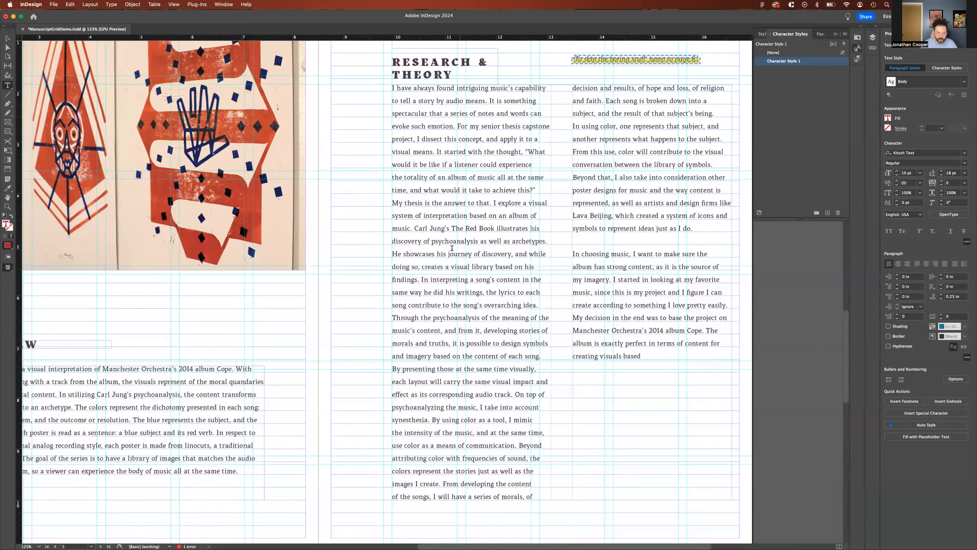
# Step: Apply the red character style to the words "Carl Jung's The Red Book" in the Research & Theory text
pyautogui.click(416, 228)
pyautogui.keyDown('shift'); pyautogui.click(495, 228); pyautogui.keyUp('shift')
pyautogui.click(797, 61)
pyautogui.click(538, 254)
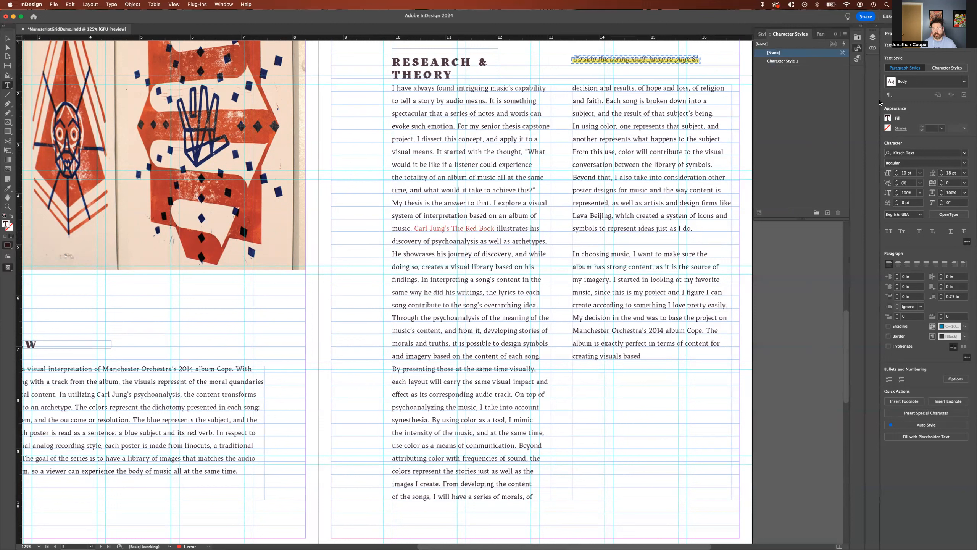
# Step: Return to the paragraph styles list, leave text editing, and look over the spreads' body text
pyautogui.click(784, 62)
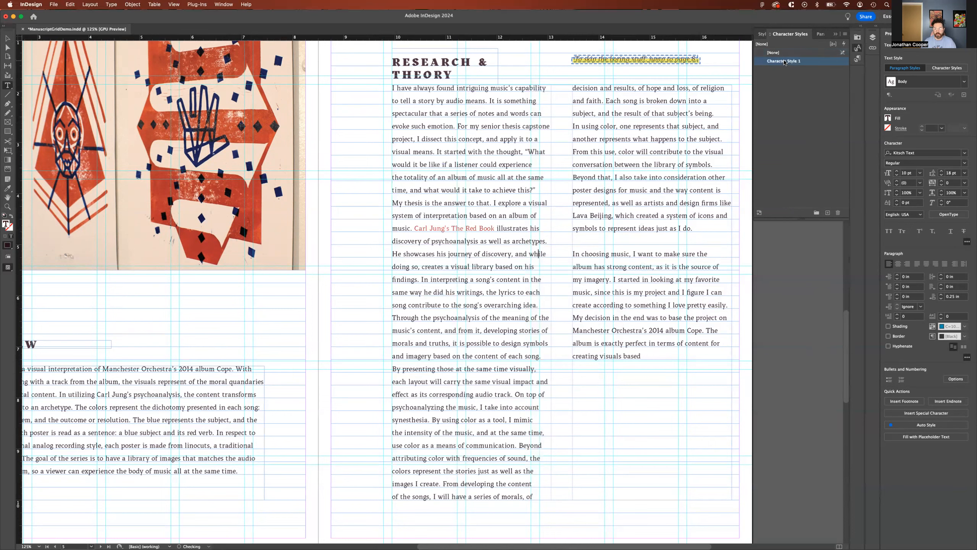
pyautogui.click(818, 34)
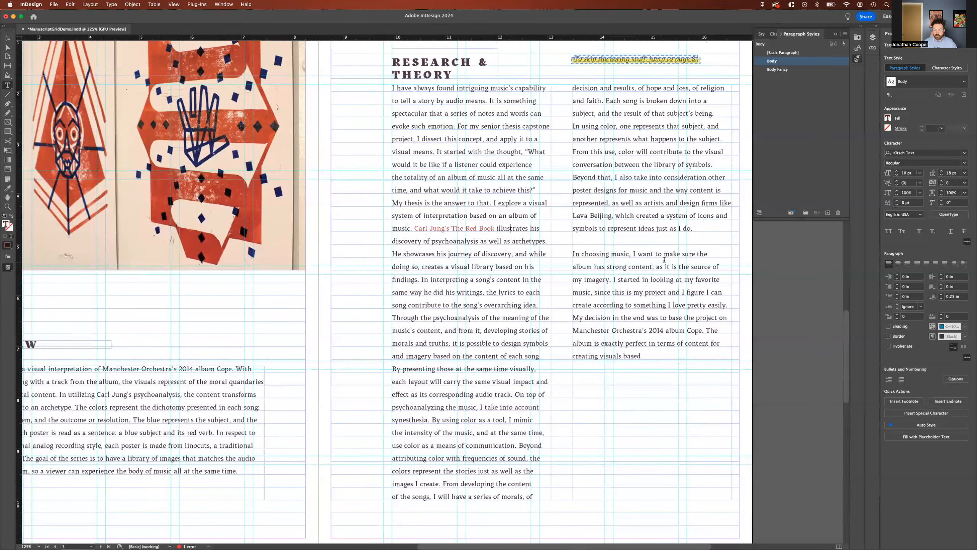
pyautogui.press('Escape')
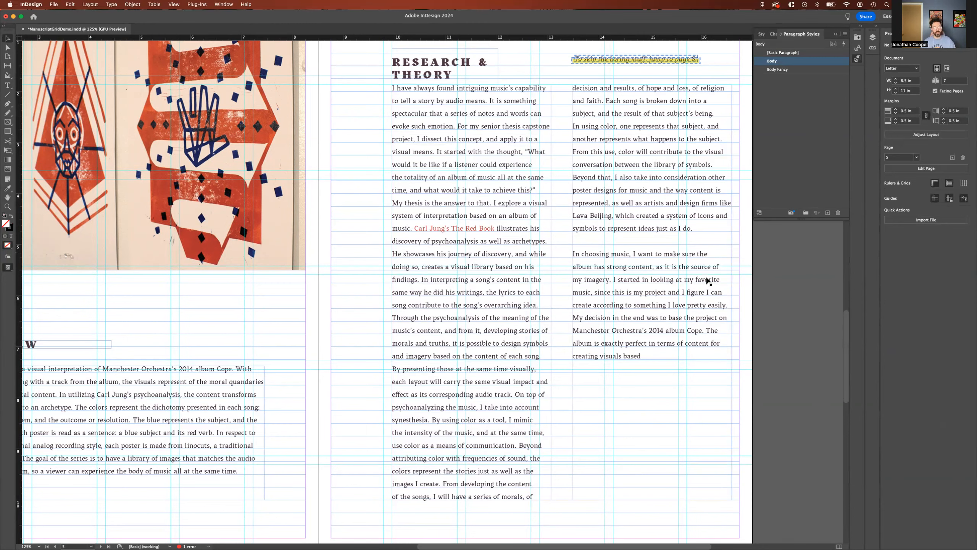
pyautogui.scroll(-10, 708, 280)
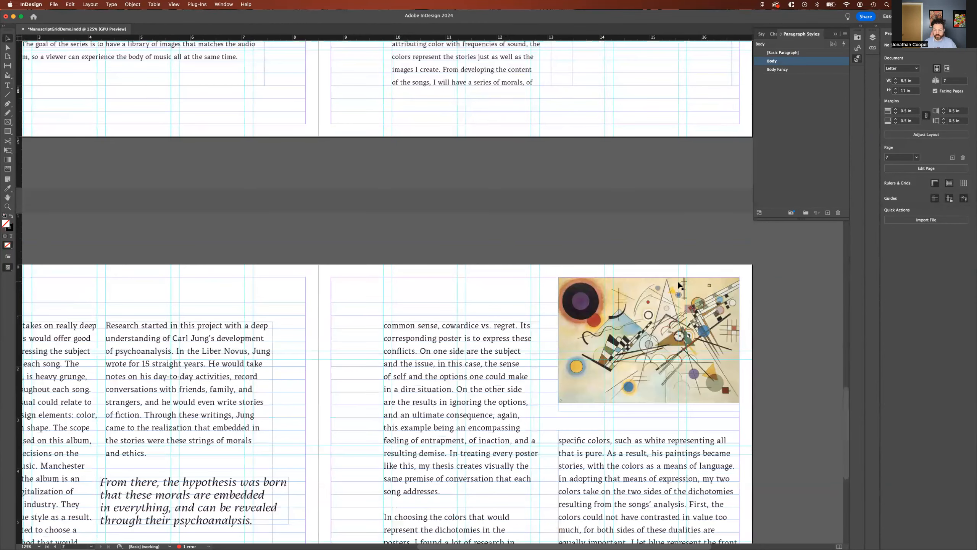
pyautogui.scroll(20, 654, 285)
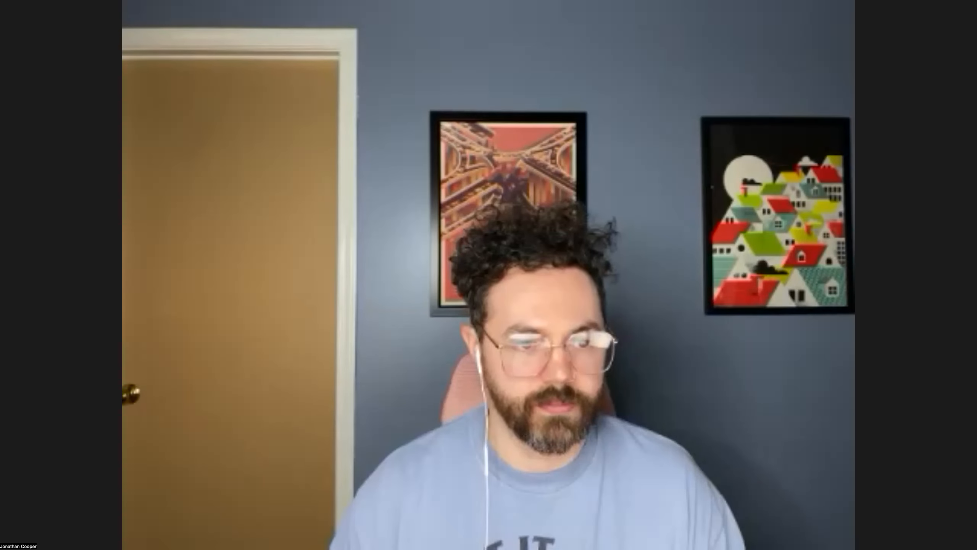